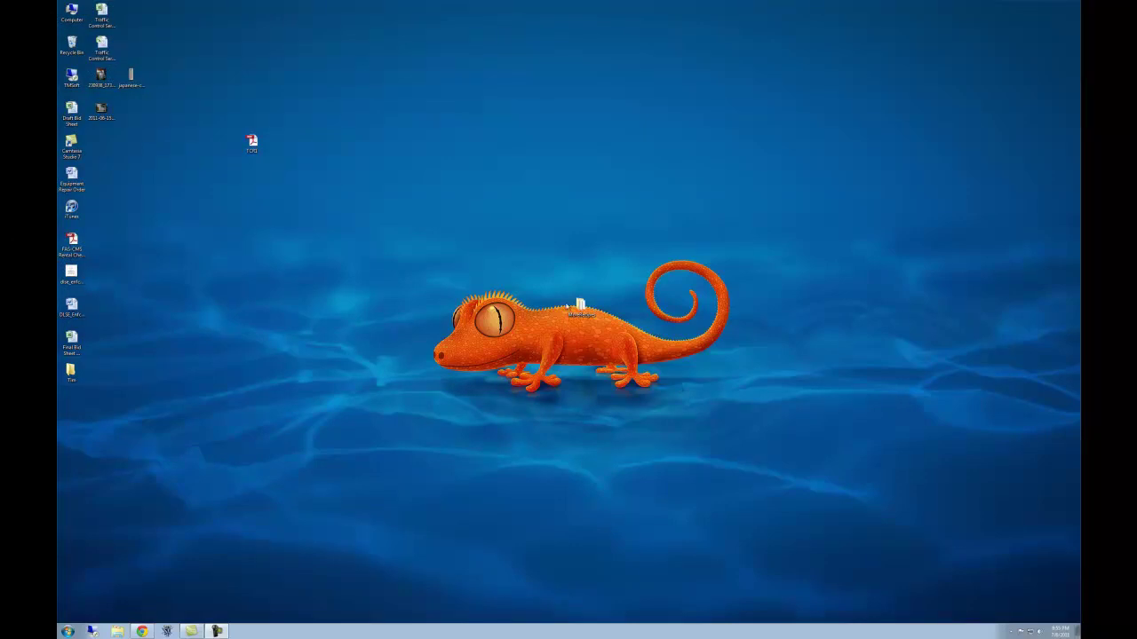
Step: In the MoreRecipes forum thread, open the Version 1.3.1 MediaFire download link in a new tab
{"action": "key", "text": "alt+Tab"}
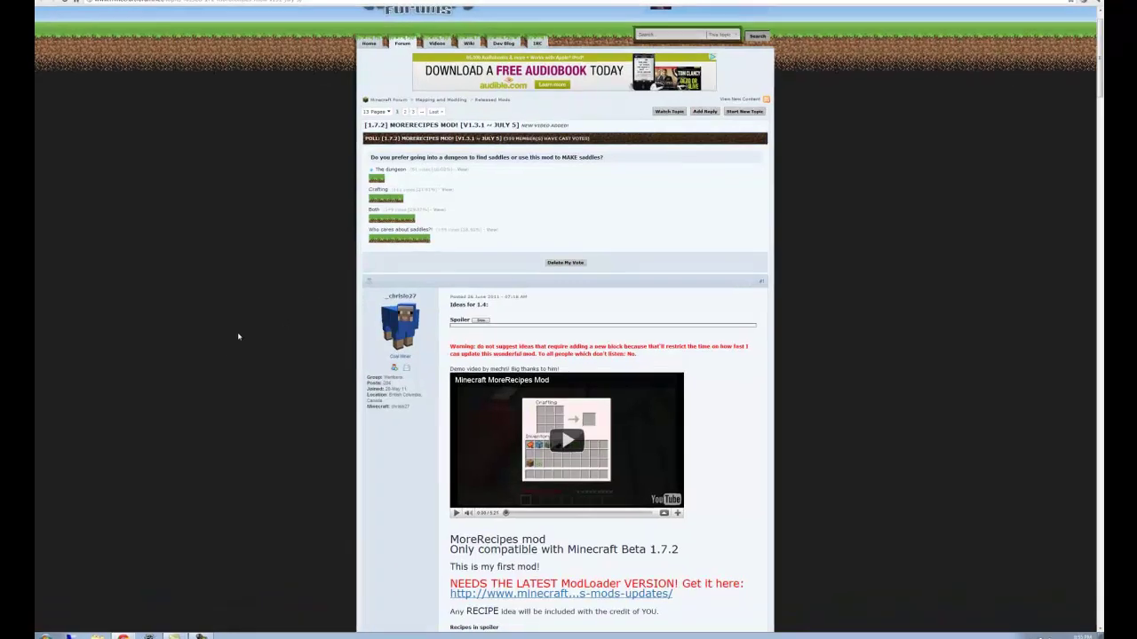
{"action": "scroll", "coordinate": [239, 337], "scroll_direction": "down", "scroll_amount": 3}
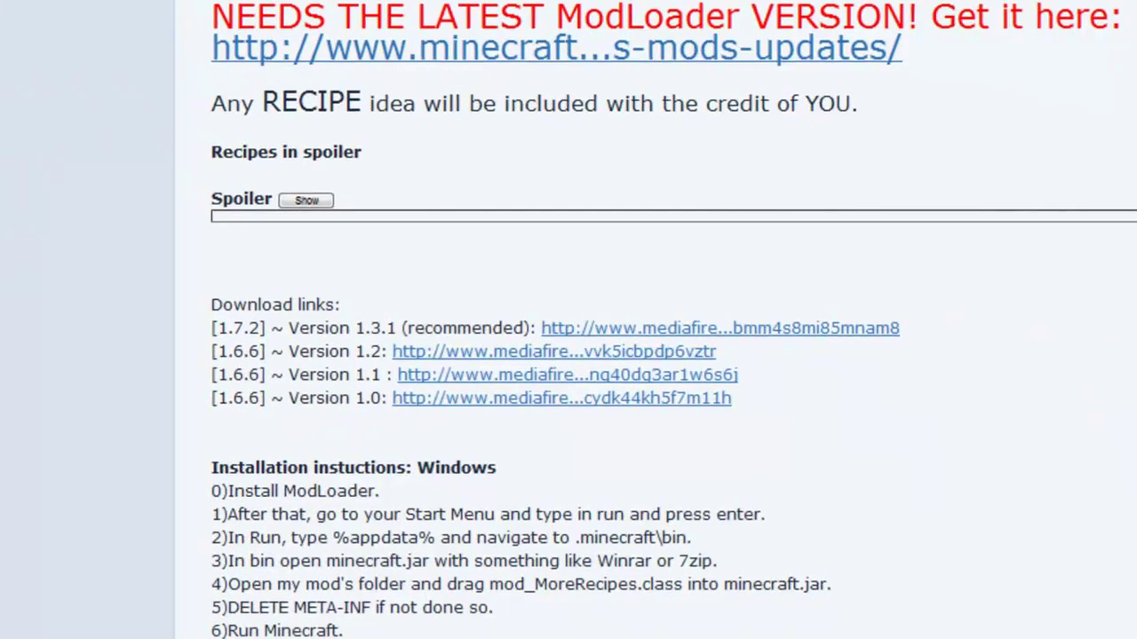
{"action": "scroll", "coordinate": [569, 355], "scroll_direction": "down", "scroll_amount": 3}
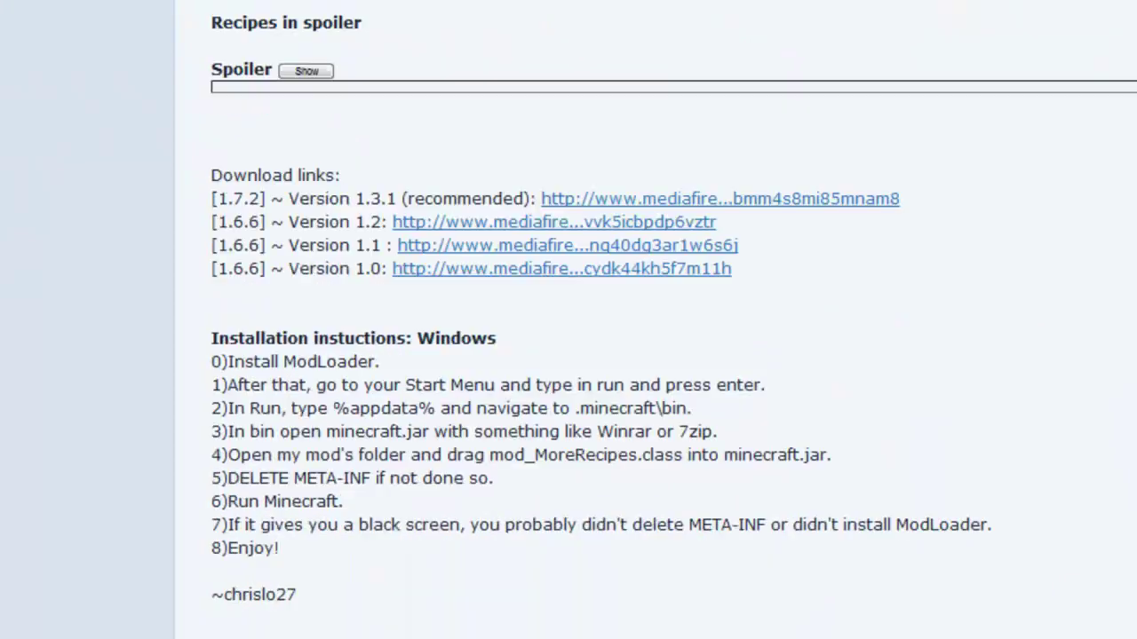
{"action": "scroll", "coordinate": [123, 140], "scroll_direction": "down", "scroll_amount": 3}
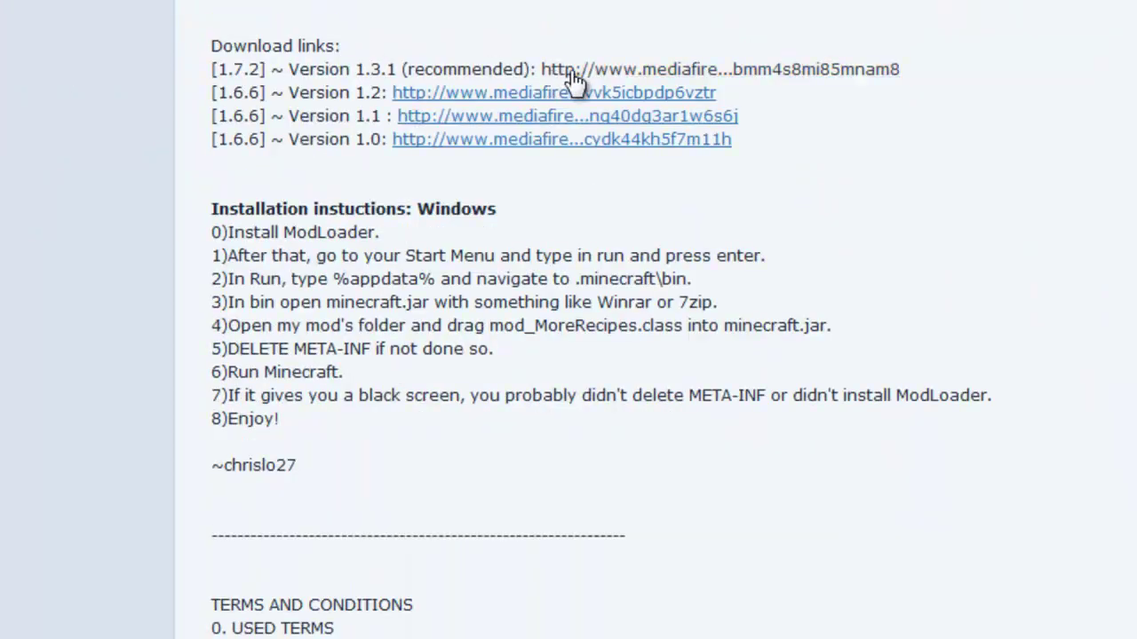
{"action": "right_click", "coordinate": [573, 89]}
{"action": "left_click", "coordinate": [697, 99]}
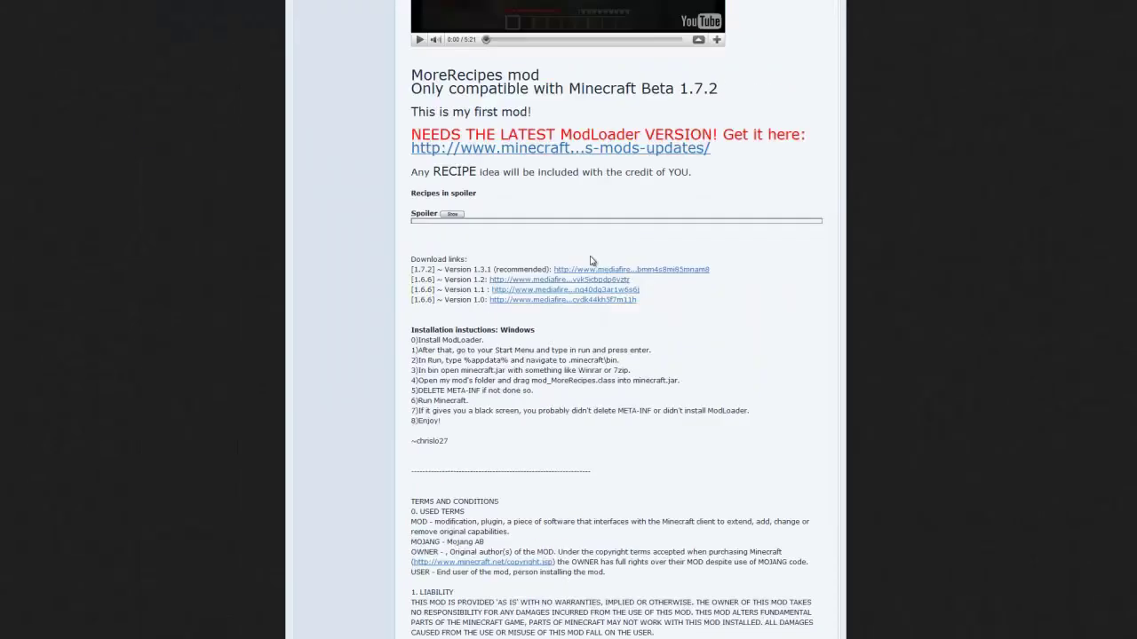
Step: Download MoreRecipes1.7.2.zip from MediaFire and show it in the Downloads folder
{"action": "left_click", "coordinate": [593, 268]}
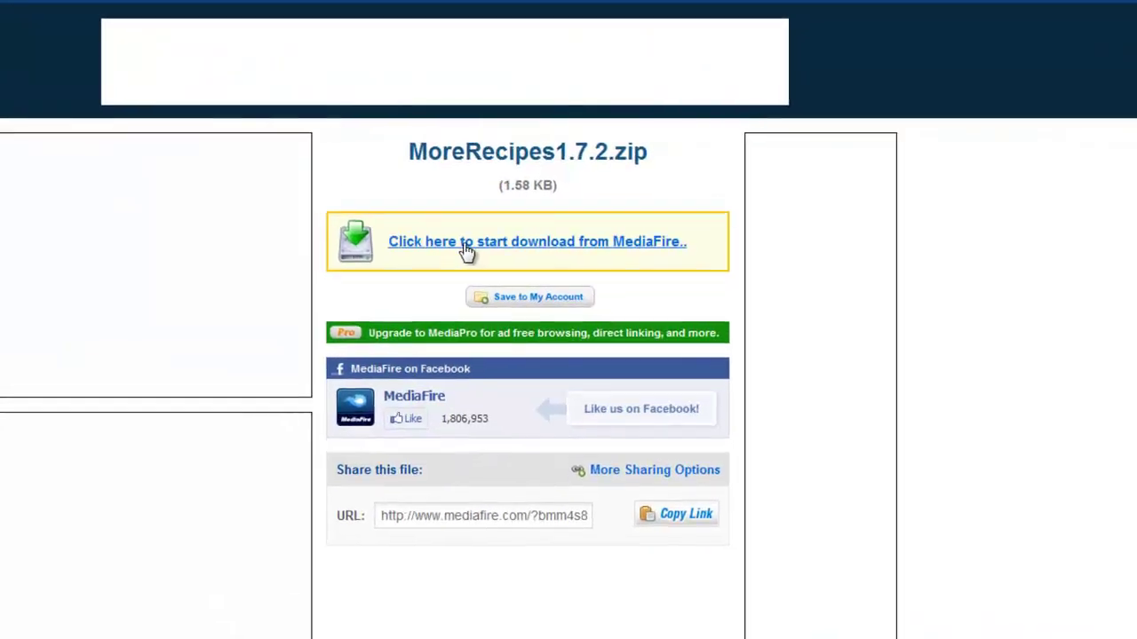
{"action": "left_click", "coordinate": [498, 213]}
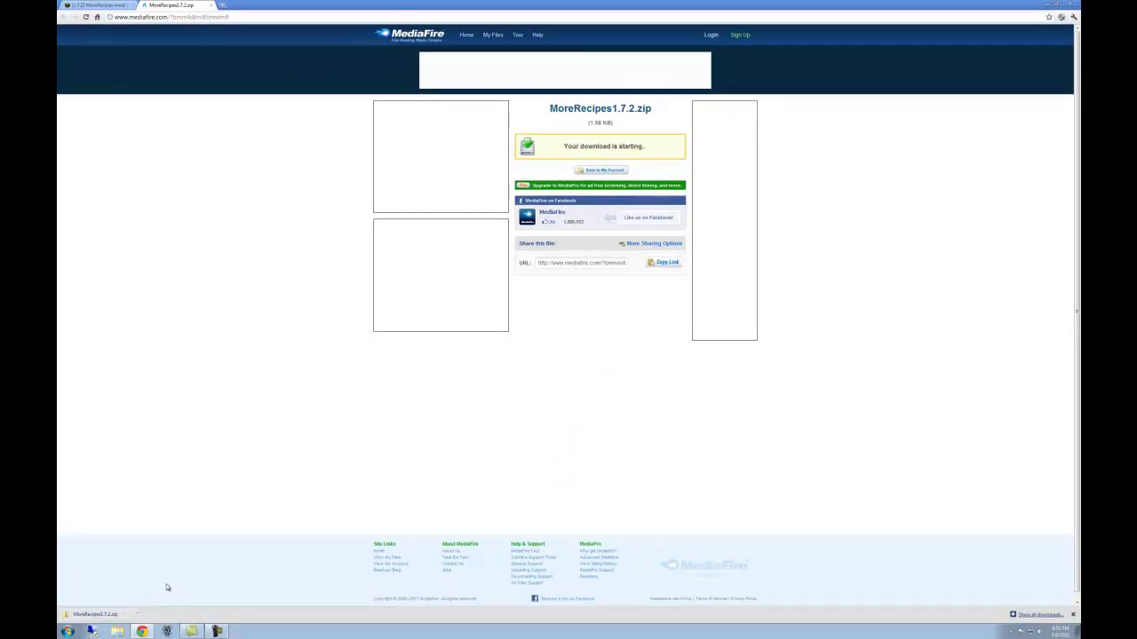
{"action": "left_click", "coordinate": [138, 614]}
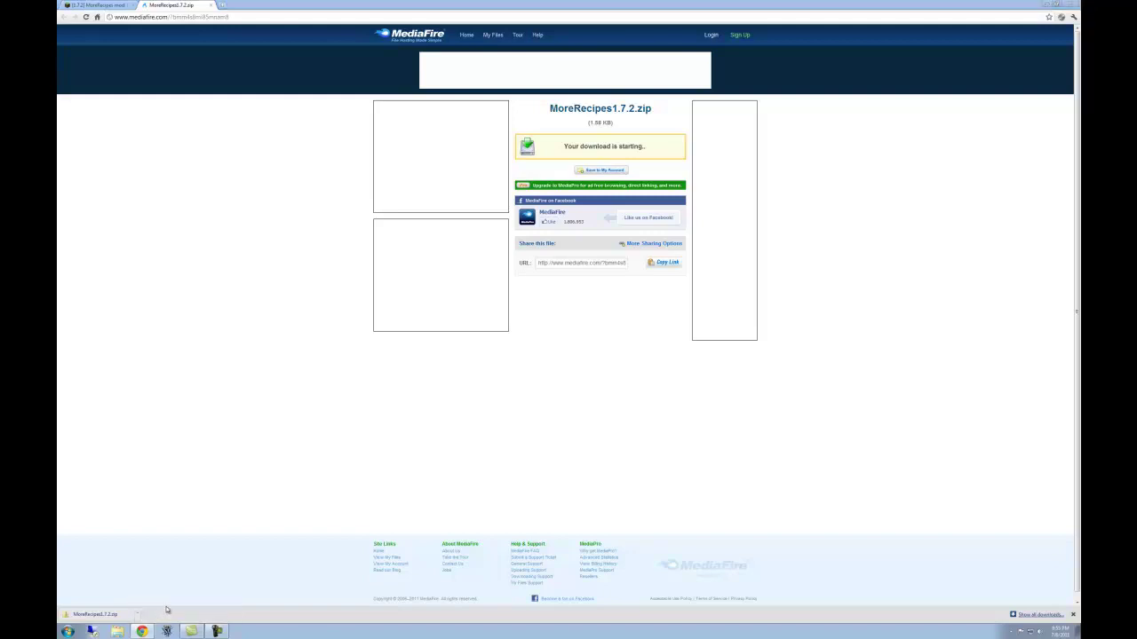
{"action": "left_click", "coordinate": [165, 610]}
Step: Move the MoreRecipes1.7.2 zip from Downloads onto the desktop and close the Downloads window
{"action": "left_click", "coordinate": [1046, 3]}
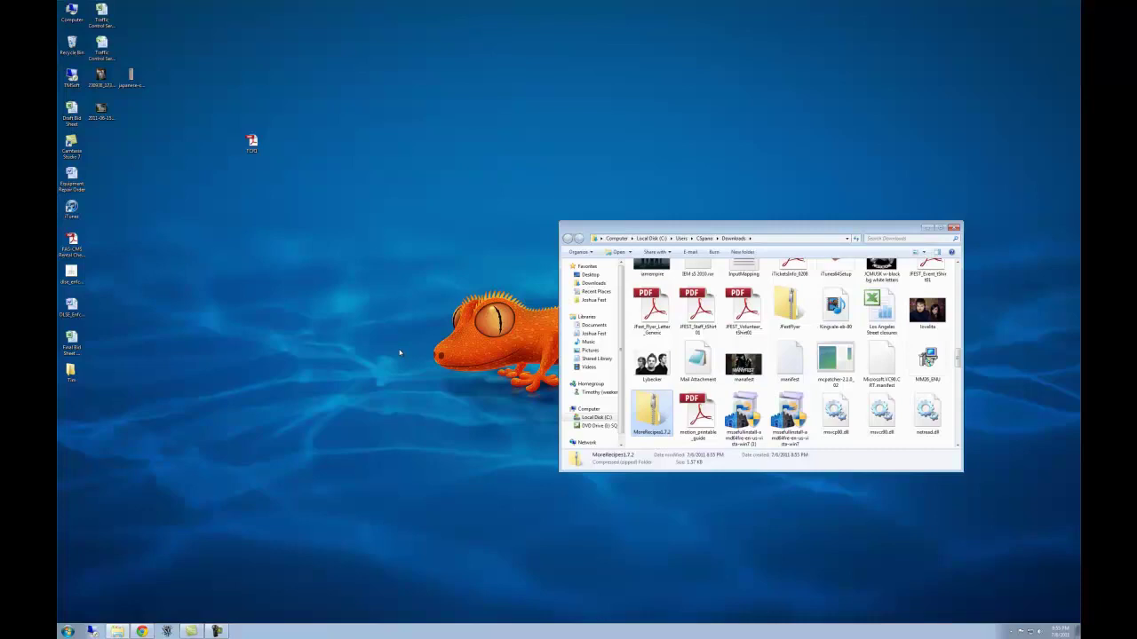
{"action": "left_click_drag", "start_coordinate": [652, 413], "coordinate": [401, 349]}
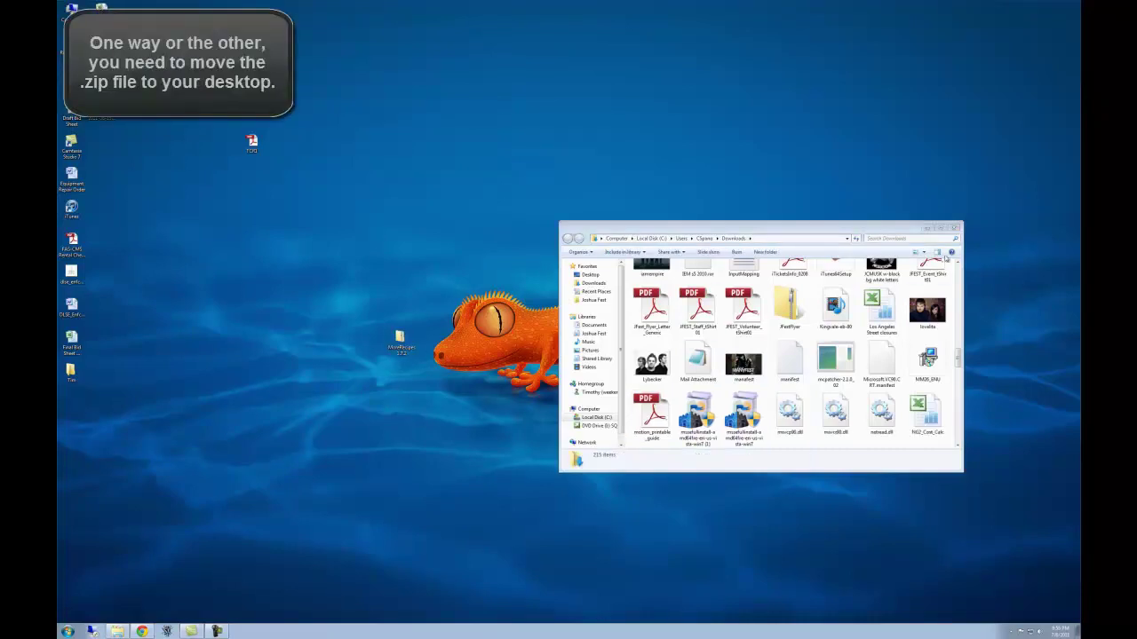
{"action": "left_click", "coordinate": [956, 229]}
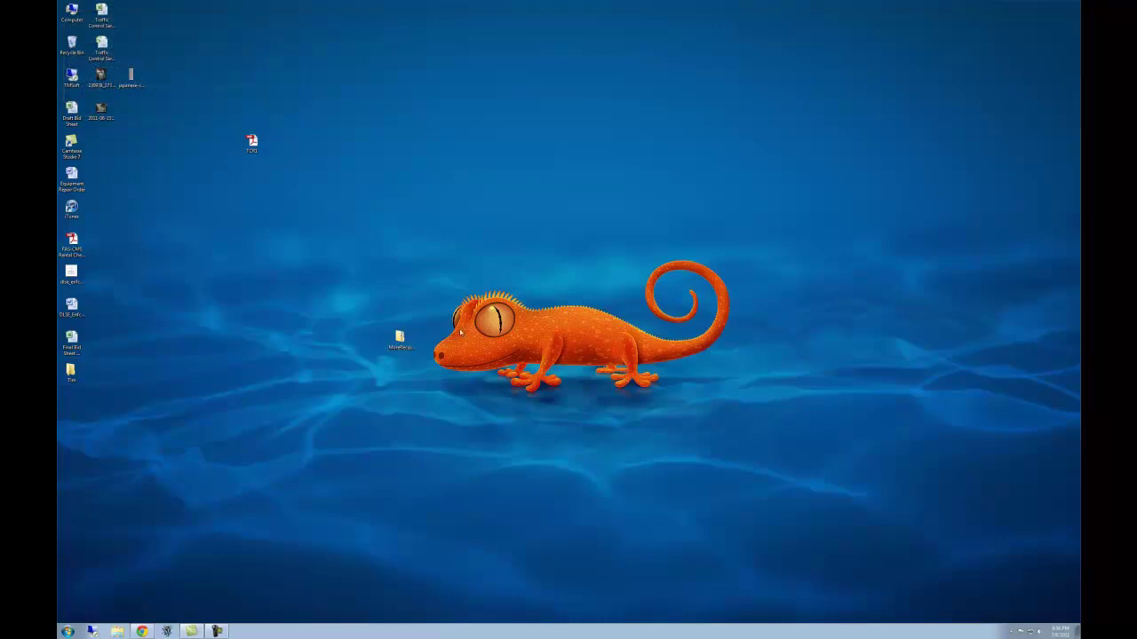
{"action": "left_click_drag", "start_coordinate": [399, 338], "coordinate": [312, 309]}
{"action": "left_click", "coordinate": [379, 289]}
Step: Create a new desktop folder named 'MoreRecipes'
{"action": "right_click", "coordinate": [387, 288]}
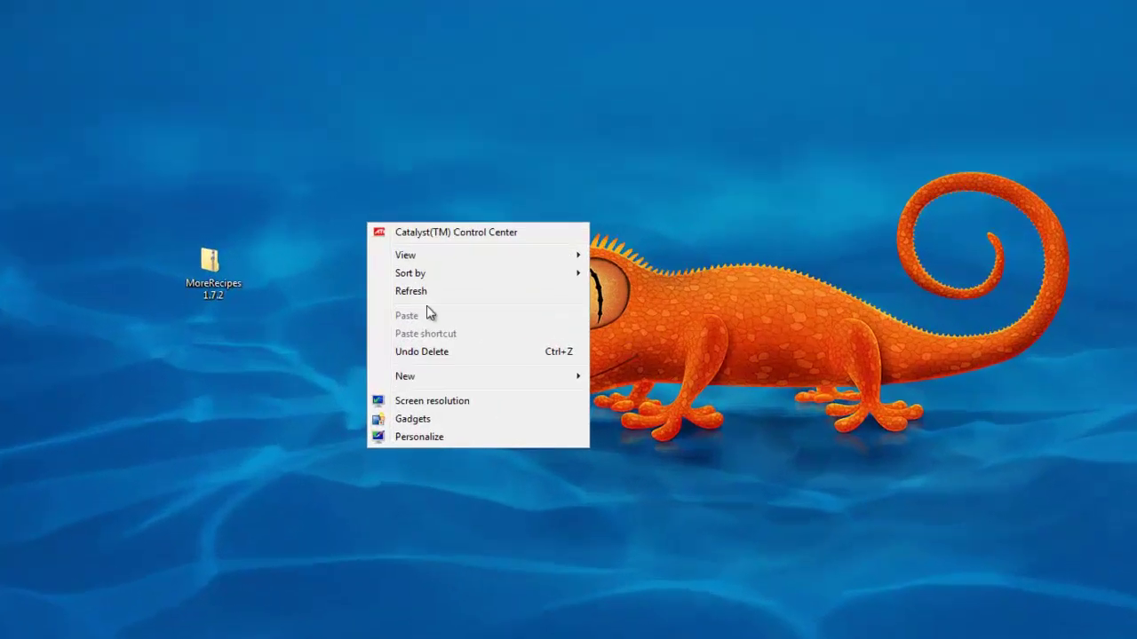
{"action": "mouse_move", "coordinate": [419, 379]}
{"action": "left_click", "coordinate": [646, 378]}
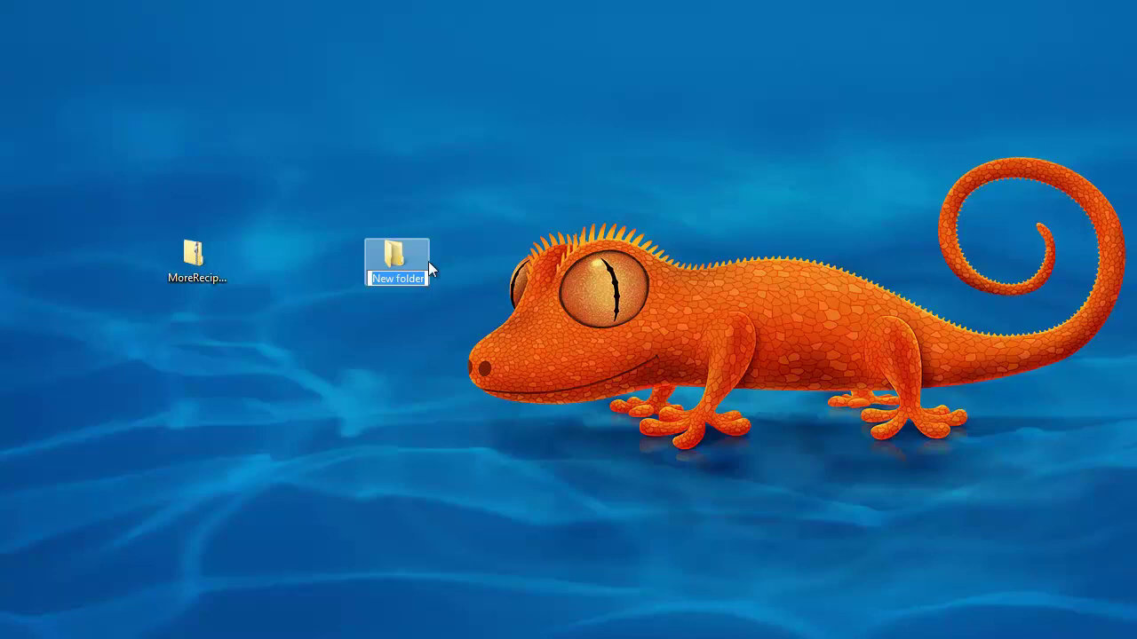
{"action": "type", "text": "MoreRecipes"}
{"action": "key", "text": "Return"}
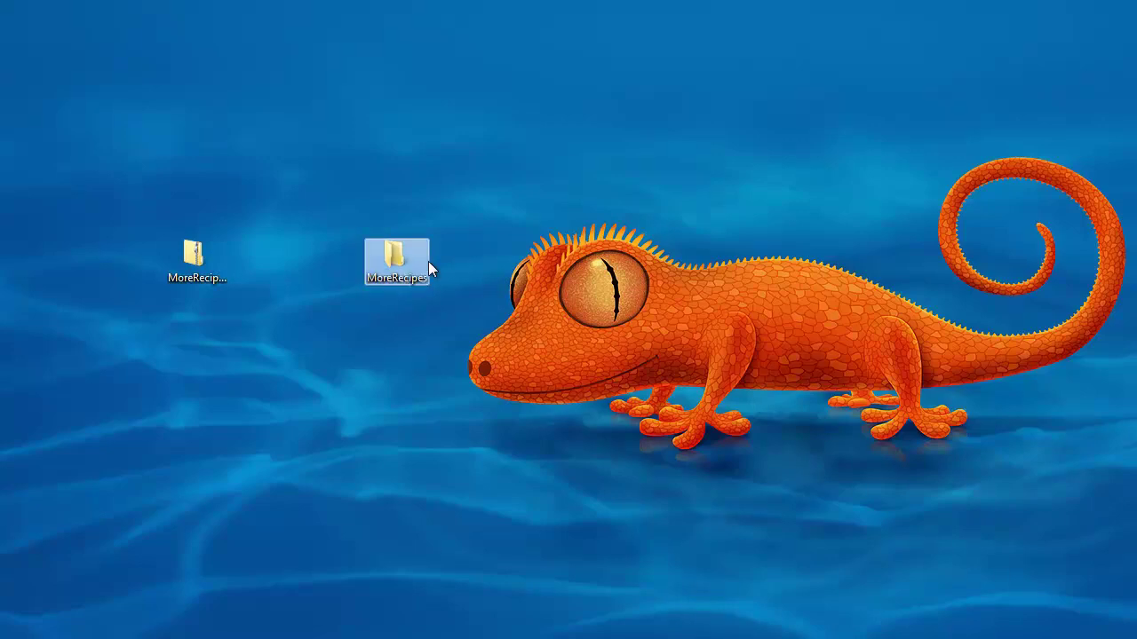
Step: Copy mod_MoreRecipes.class and README from the zip into the MoreRecipes folder
{"action": "double_click", "coordinate": [192, 258]}
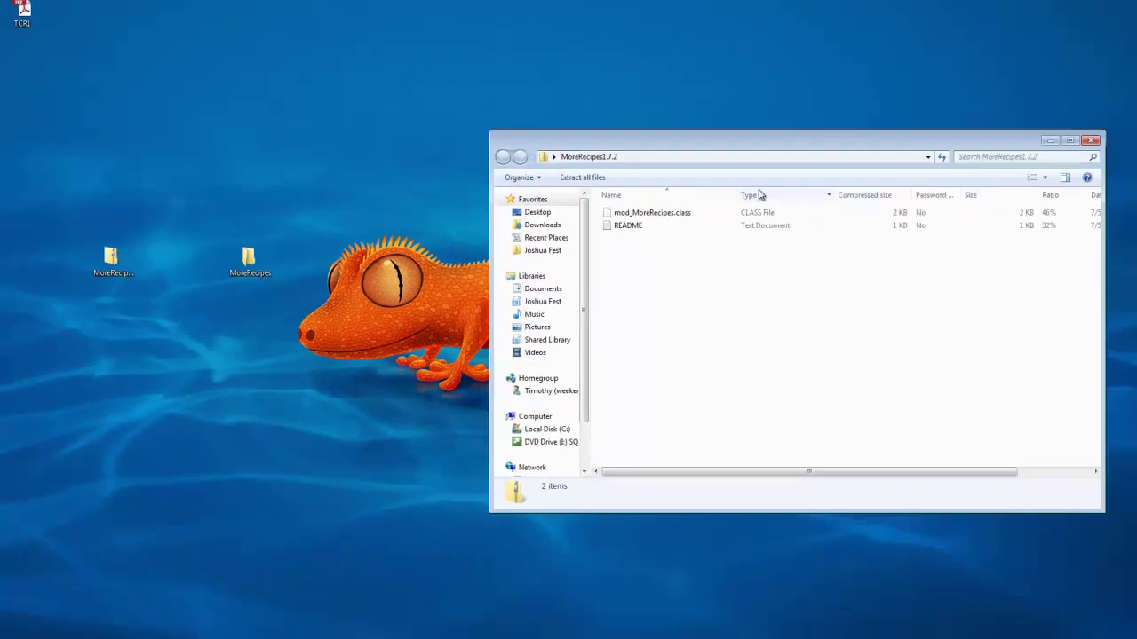
{"action": "key", "text": "ctrl+a"}
{"action": "left_click_drag", "start_coordinate": [606, 222], "coordinate": [240, 266]}
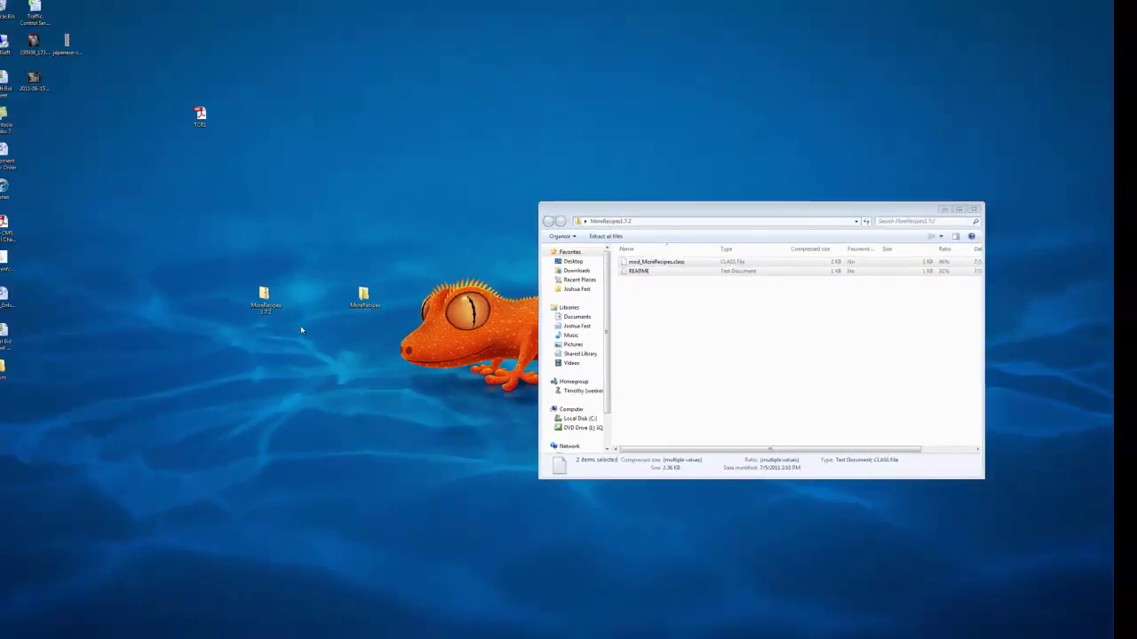
Step: Delete the zip into the Recycle Bin and open the MoreRecipes folder window
{"action": "left_click", "coordinate": [311, 318]}
{"action": "left_click_drag", "start_coordinate": [71, 61], "coordinate": [71, 49]}
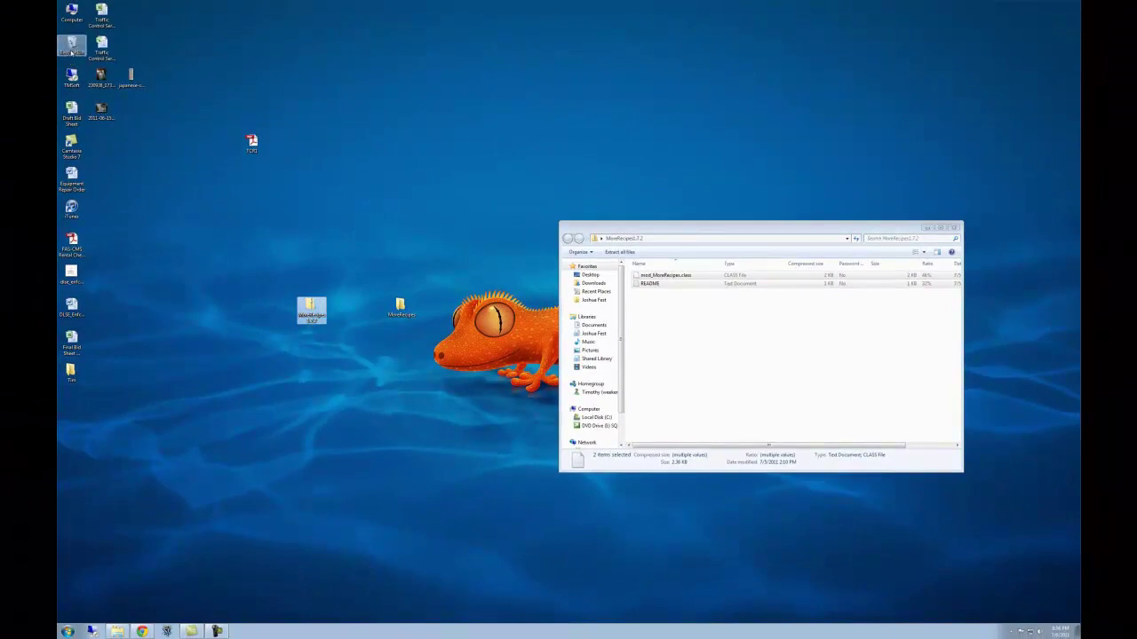
{"action": "left_click", "coordinate": [956, 228]}
{"action": "double_click", "coordinate": [401, 307]}
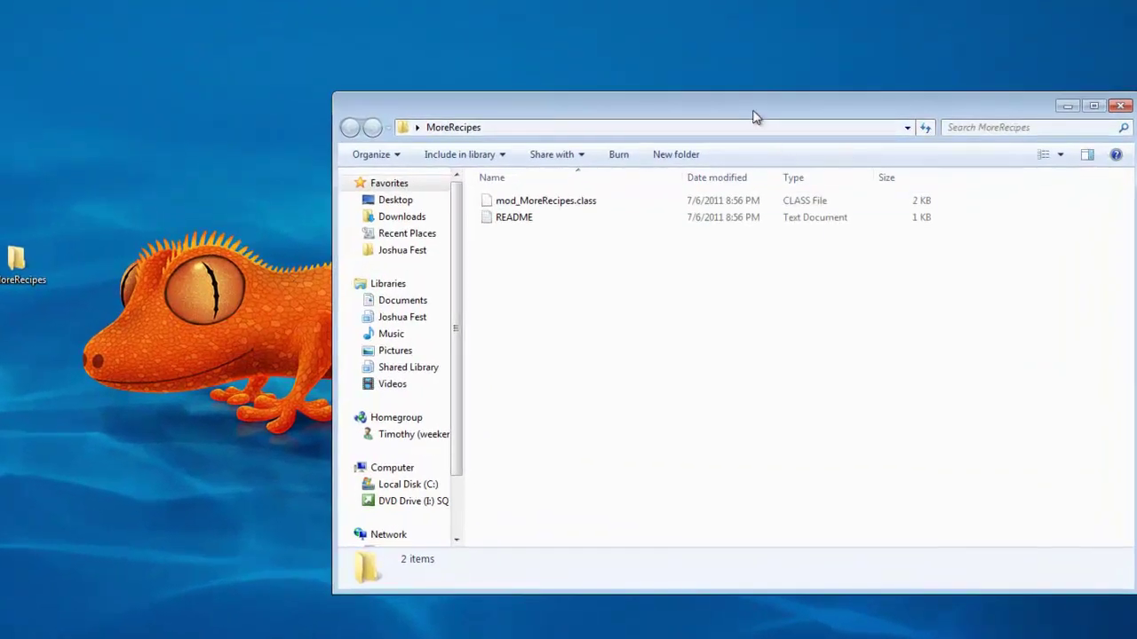
{"action": "left_click_drag", "start_coordinate": [754, 117], "coordinate": [520, 113]}
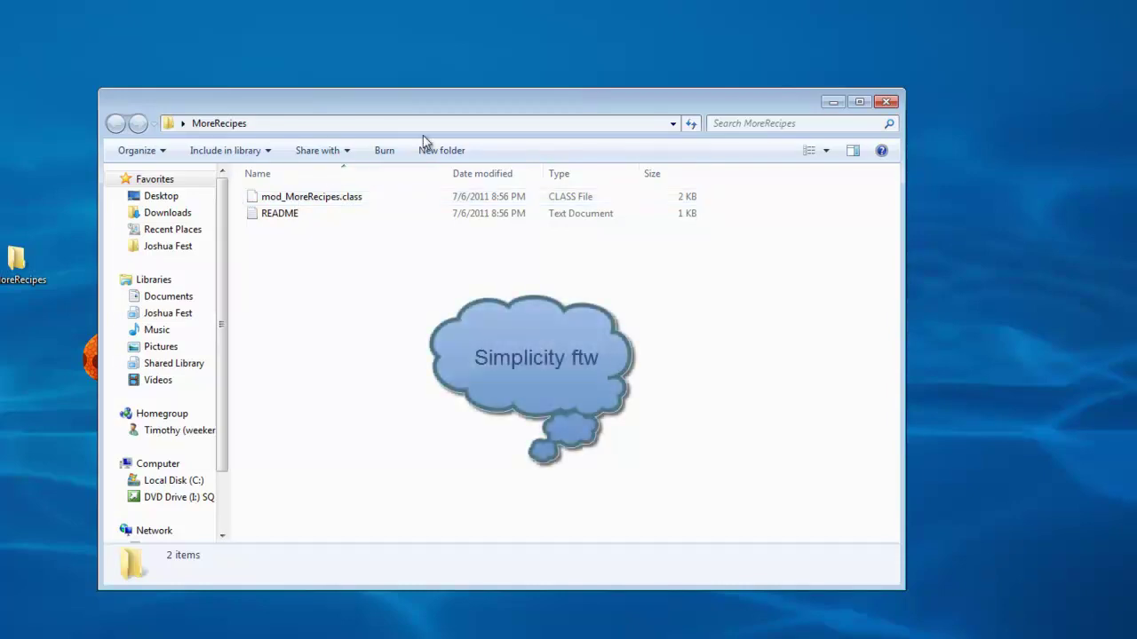
{"action": "left_click_drag", "start_coordinate": [403, 103], "coordinate": [392, 45]}
Step: Open the mod's README in Notepad, read it, and close it
{"action": "double_click", "coordinate": [271, 152]}
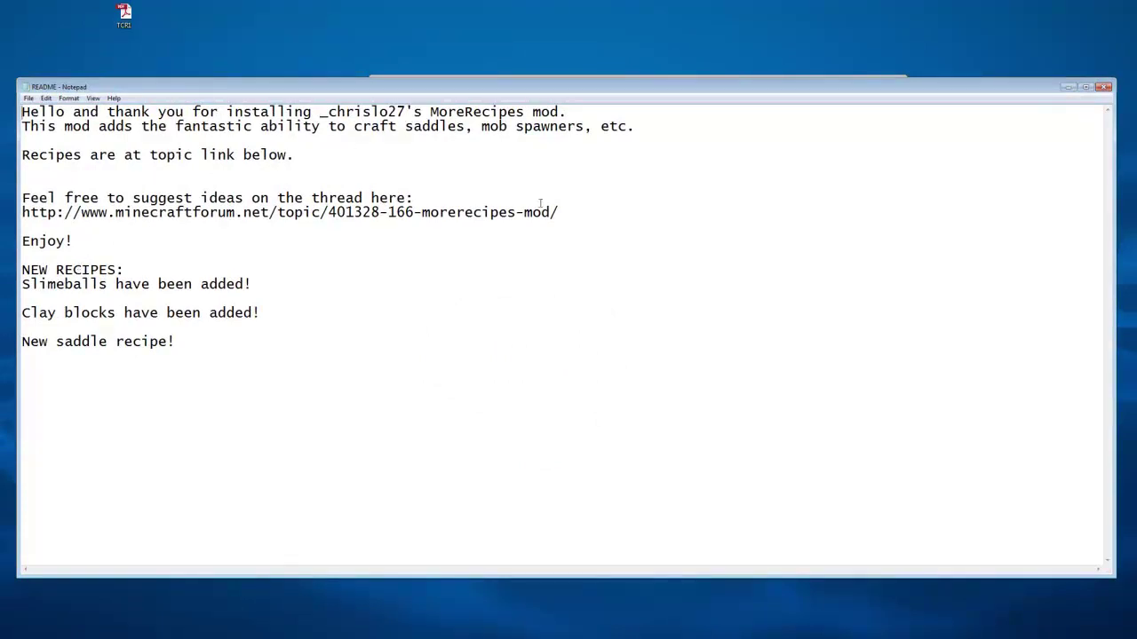
{"action": "left_click", "coordinate": [1104, 86]}
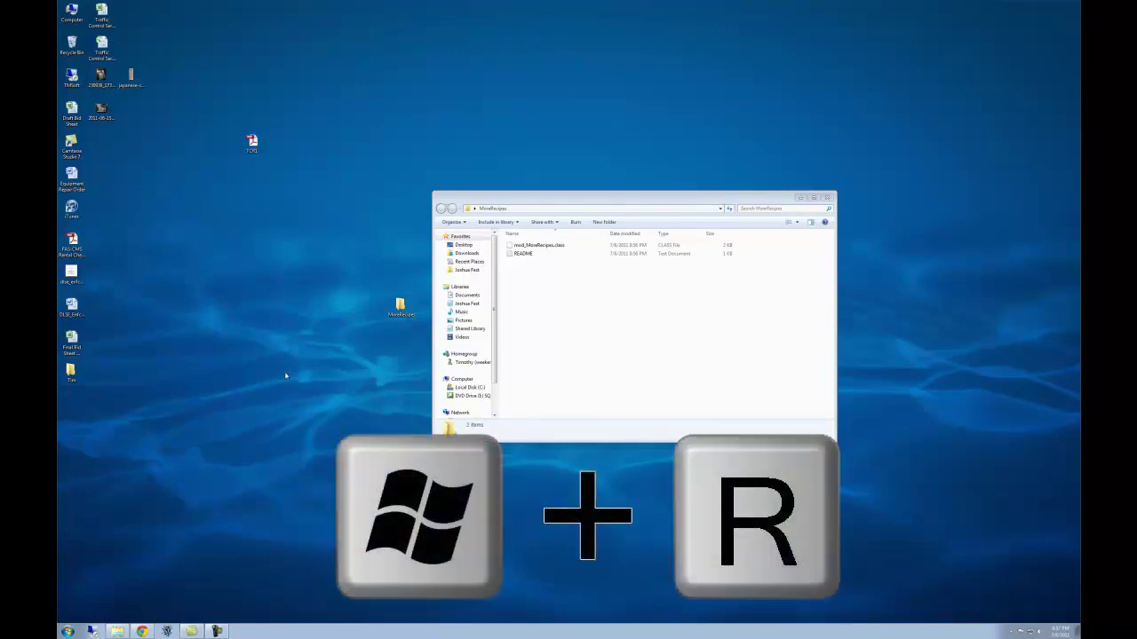
Step: Open the .minecraft folder through the Run prompt using %appdata%
{"action": "key", "text": "super+r"}
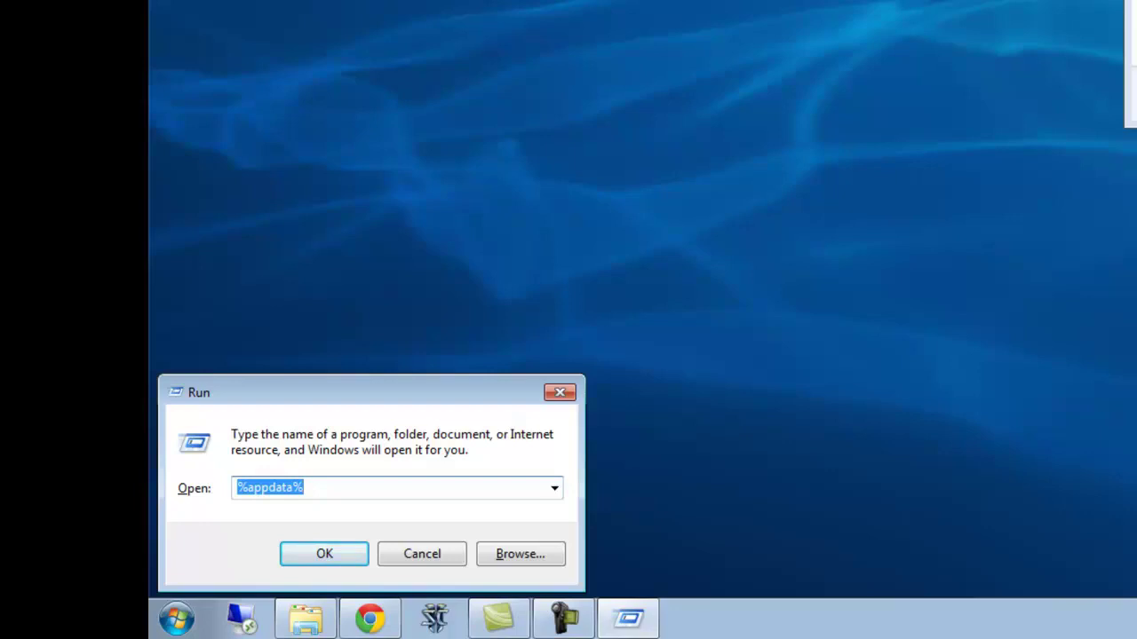
{"action": "type", "text": "%appdata"}
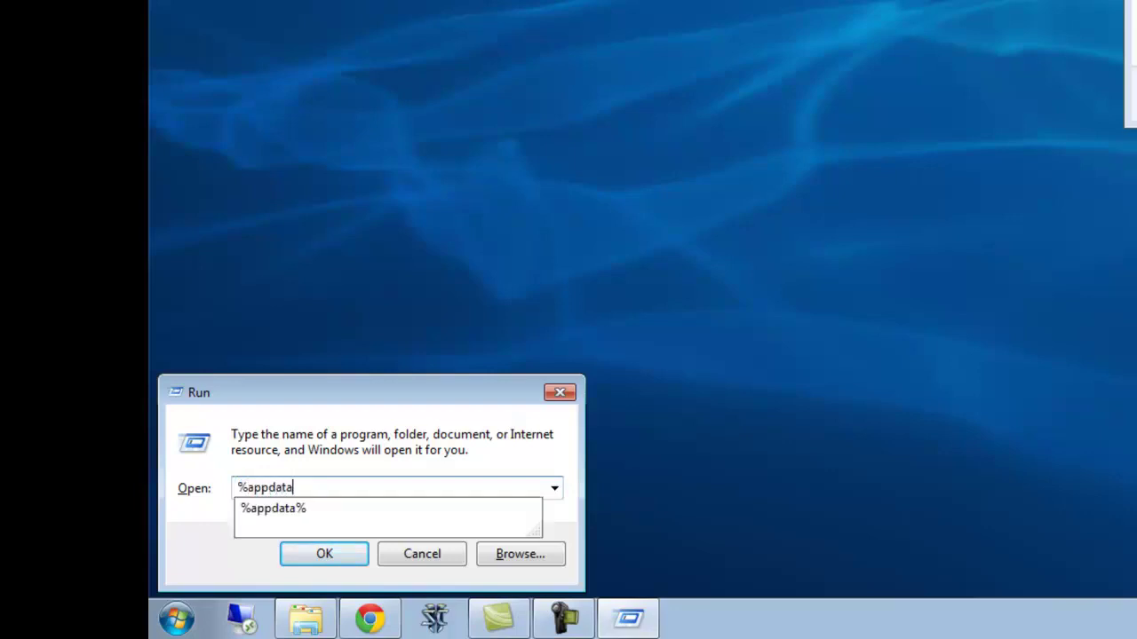
{"action": "type", "text": "%"}
{"action": "key", "text": "Return"}
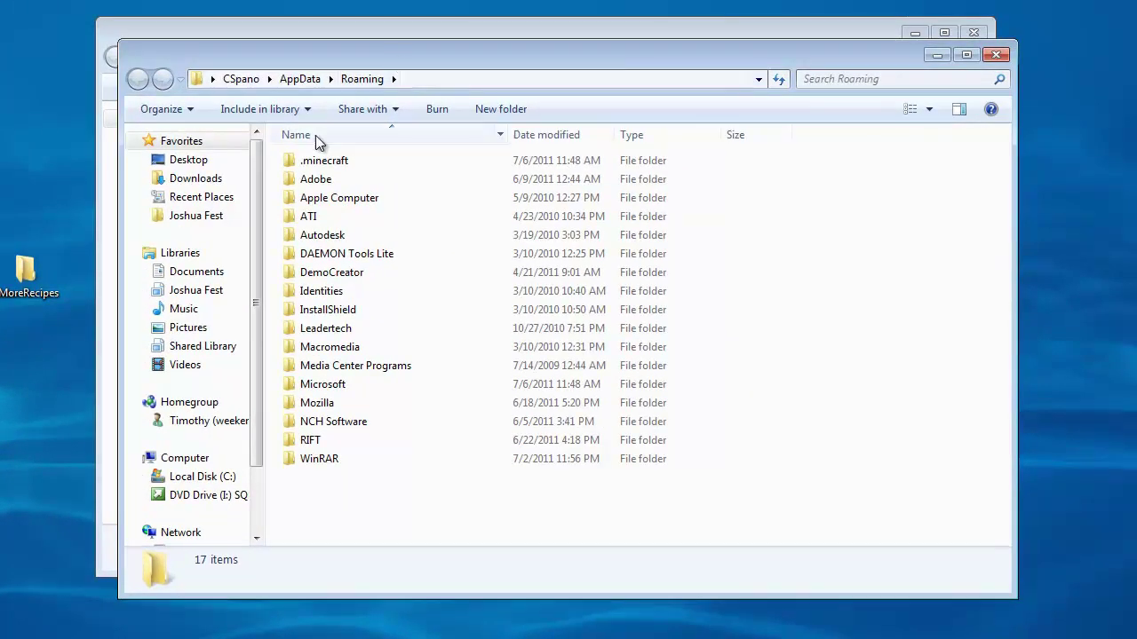
{"action": "double_click", "coordinate": [311, 161]}
{"action": "left_click_drag", "start_coordinate": [376, 54], "coordinate": [233, 34]}
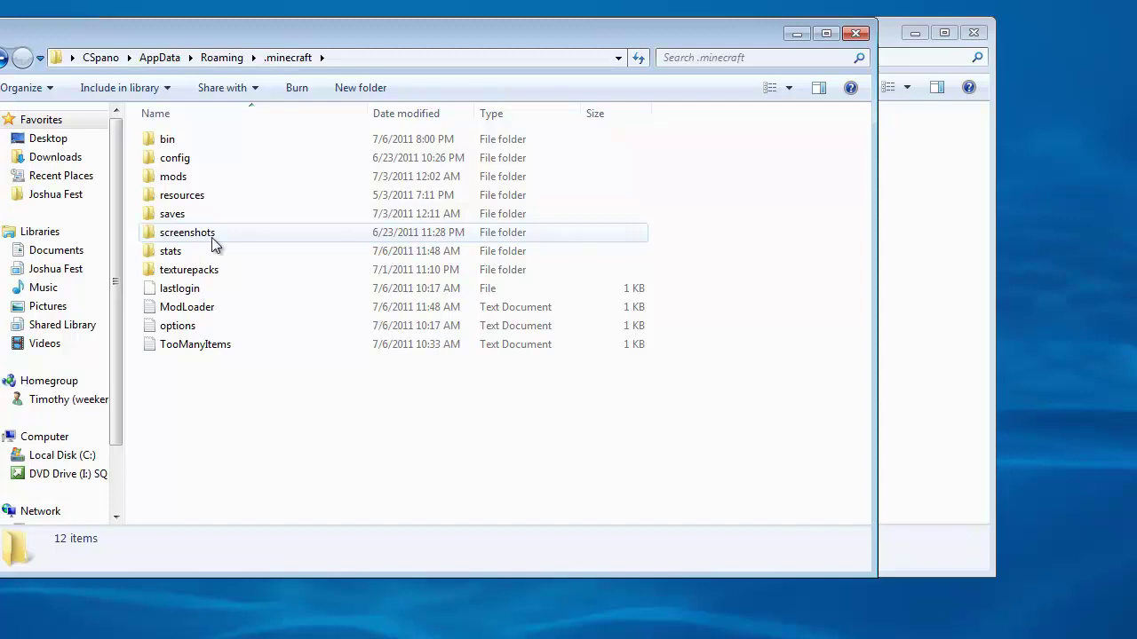
Step: Copy the saves folder and paste a copy onto the desktop
{"action": "left_click", "coordinate": [162, 219]}
{"action": "right_click", "coordinate": [161, 218]}
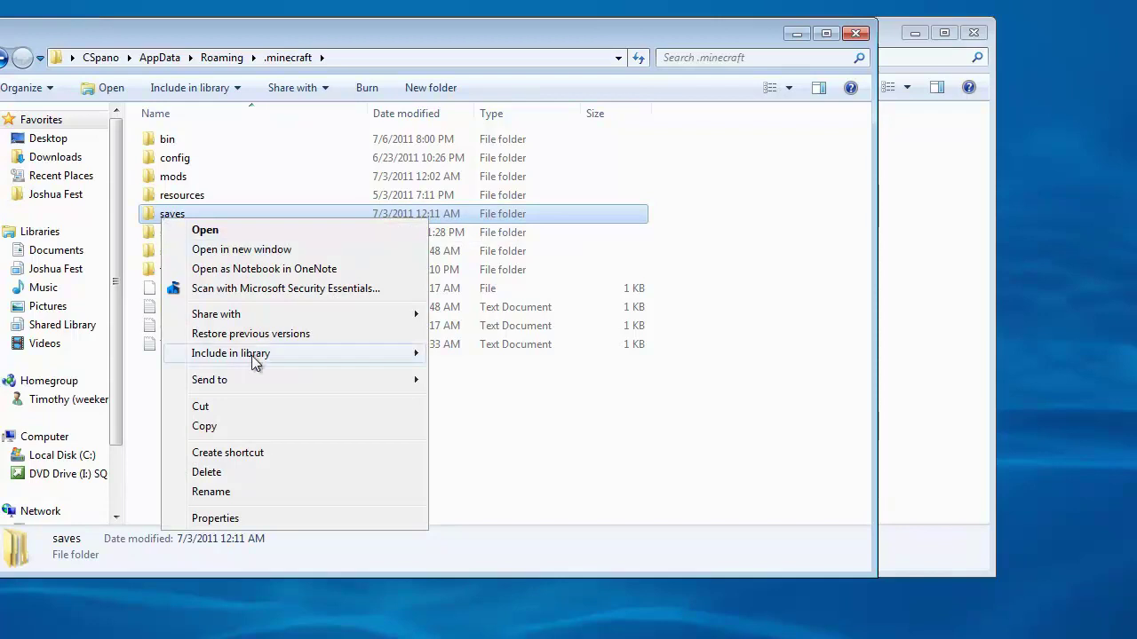
{"action": "left_click", "coordinate": [219, 427]}
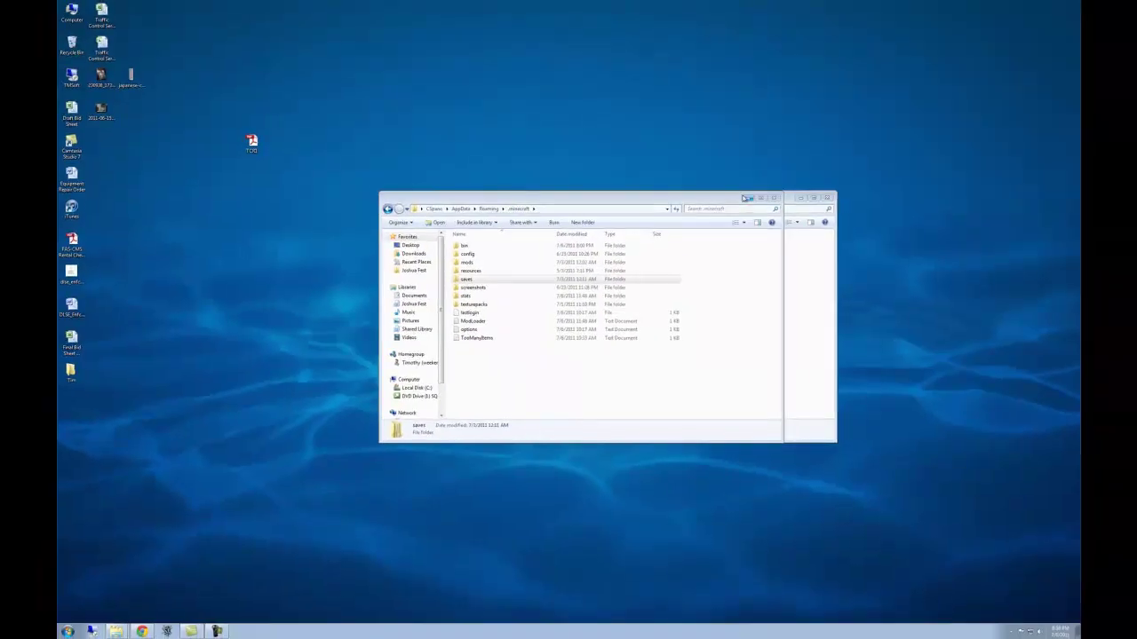
{"action": "left_click", "coordinate": [760, 153]}
{"action": "double_click", "coordinate": [461, 225]}
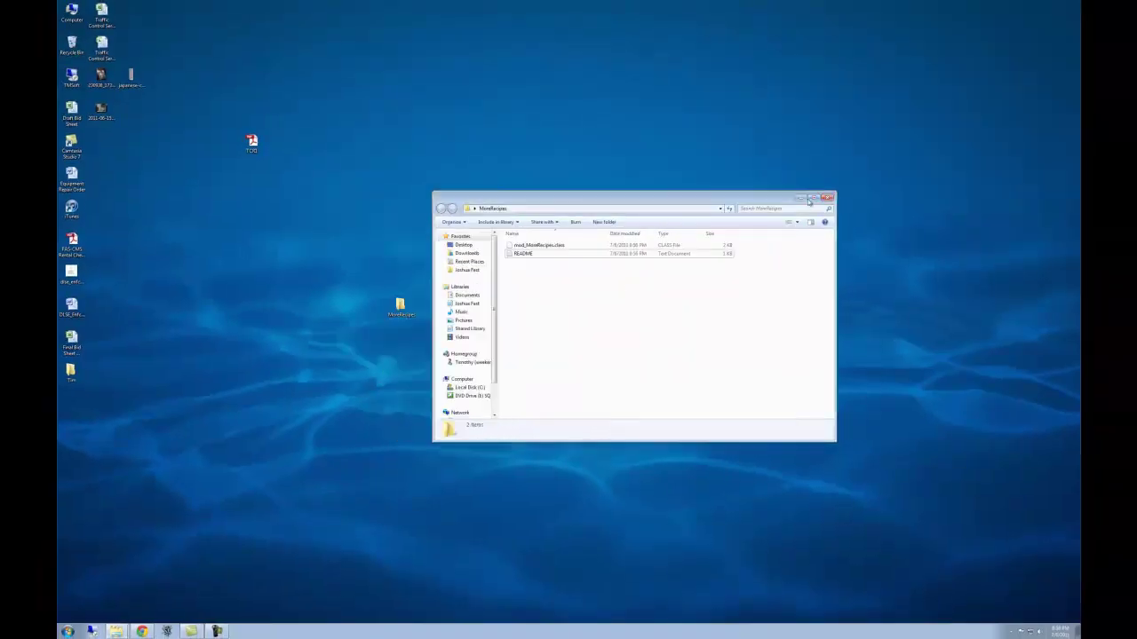
{"action": "left_click", "coordinate": [831, 153]}
{"action": "key", "text": "ctrl+v"}
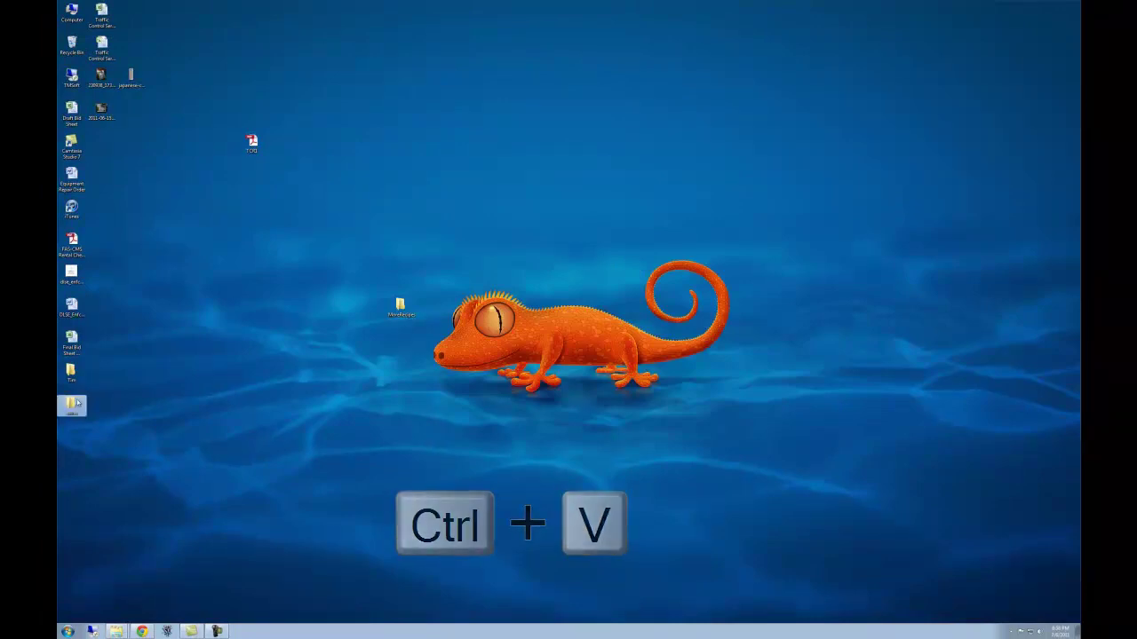
Step: Throw the pasted saves copy into the Recycle Bin and restore the .minecraft window
{"action": "left_click_drag", "start_coordinate": [210, 413], "coordinate": [269, 413]}
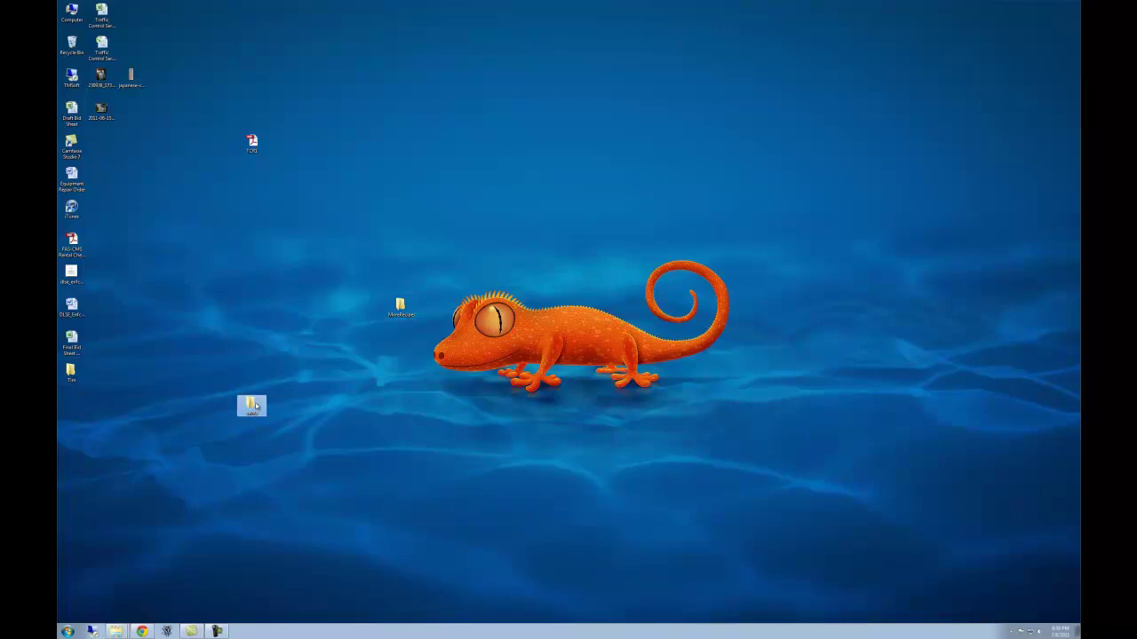
{"action": "left_click_drag", "start_coordinate": [78, 60], "coordinate": [74, 51]}
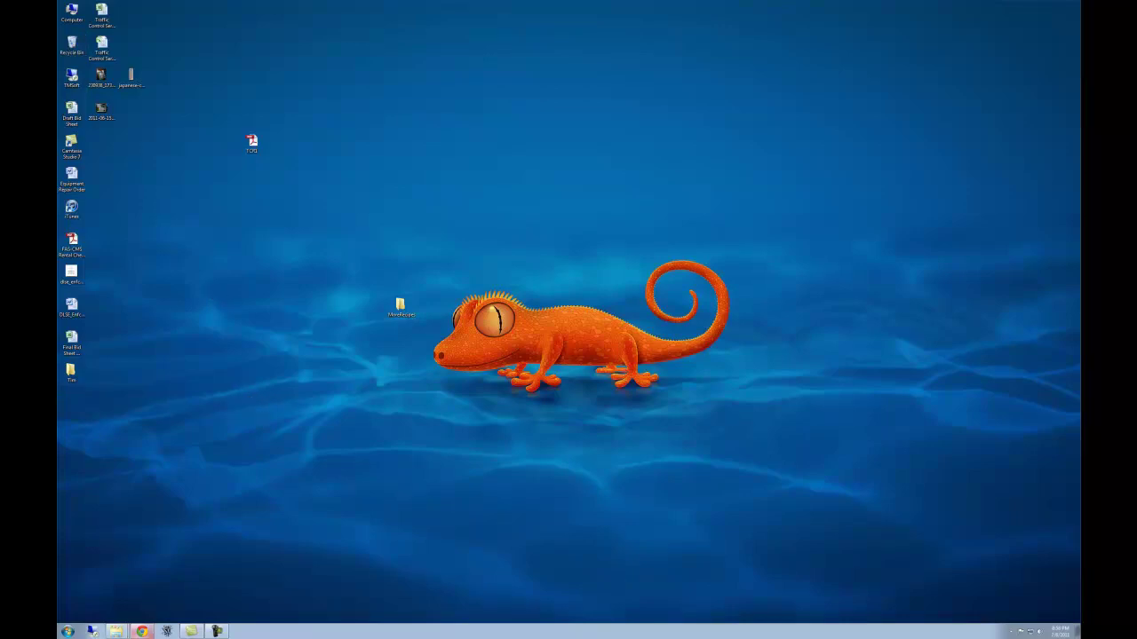
{"action": "left_click", "coordinate": [117, 630]}
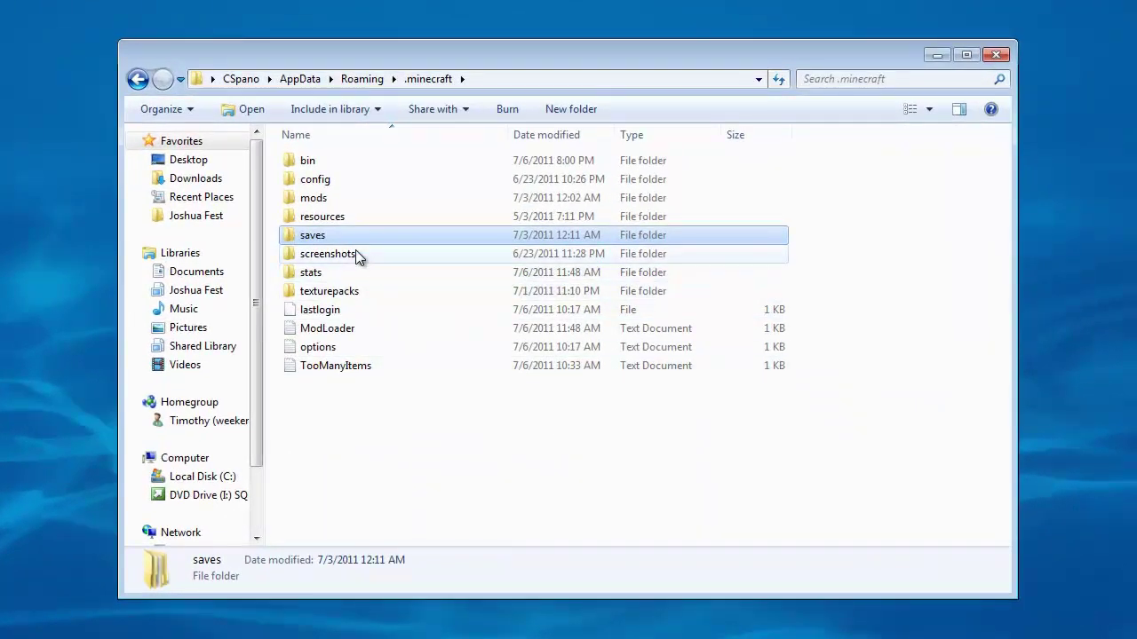
Step: Enter the bin folder and bring up the default-program chooser for minecraft.jar
{"action": "double_click", "coordinate": [308, 162]}
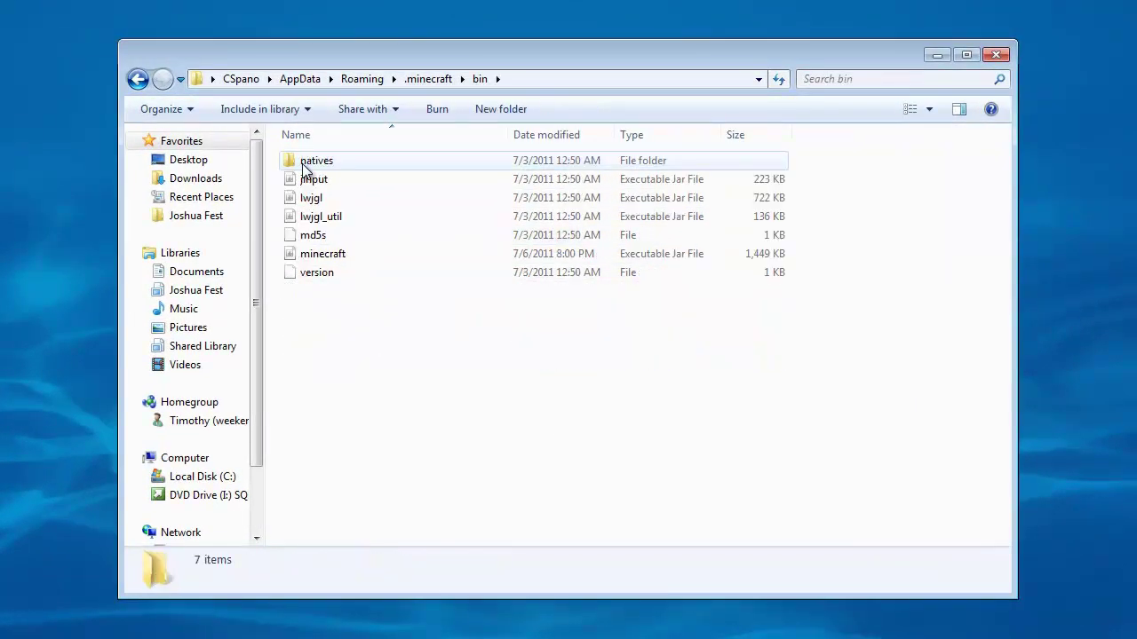
{"action": "right_click", "coordinate": [314, 254]}
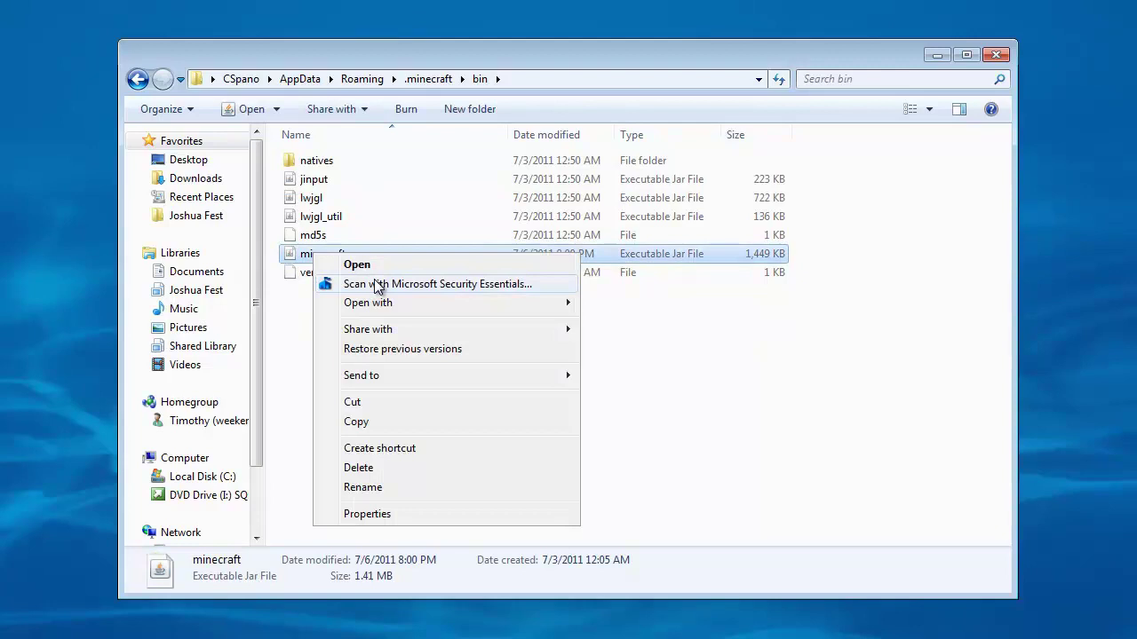
{"action": "mouse_move", "coordinate": [377, 305]}
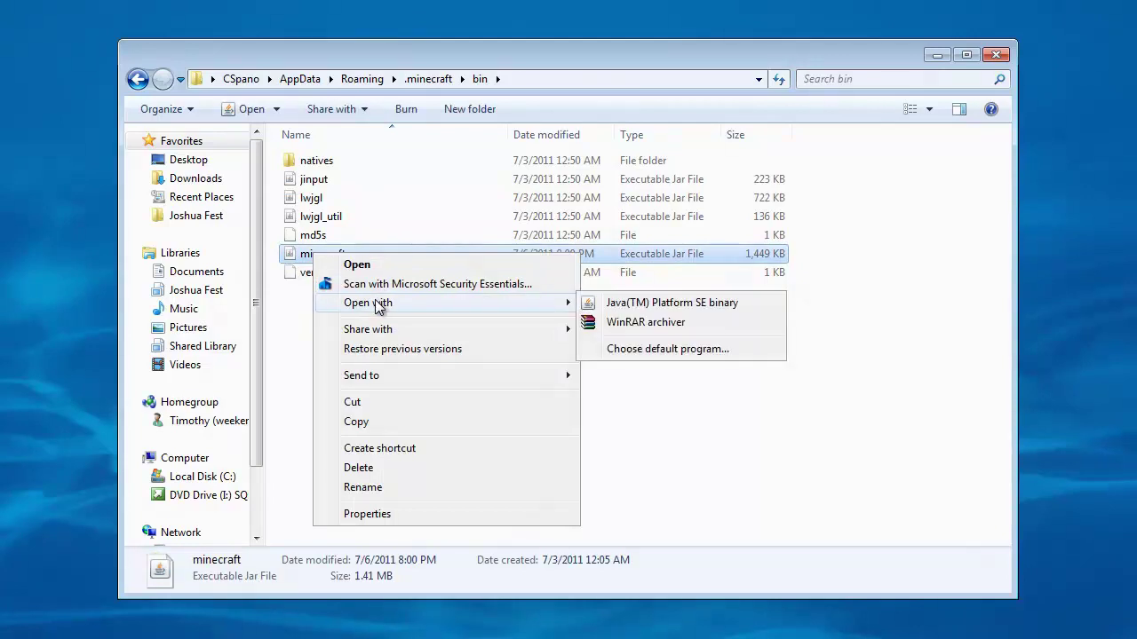
{"action": "left_click", "coordinate": [617, 352]}
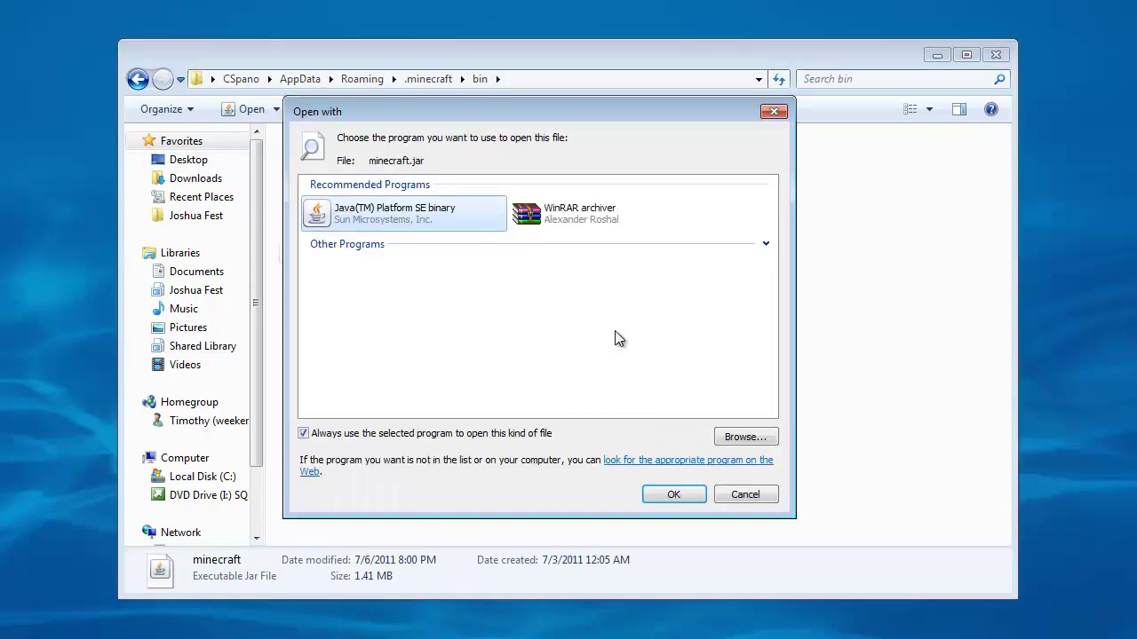
{"action": "left_click", "coordinate": [766, 244]}
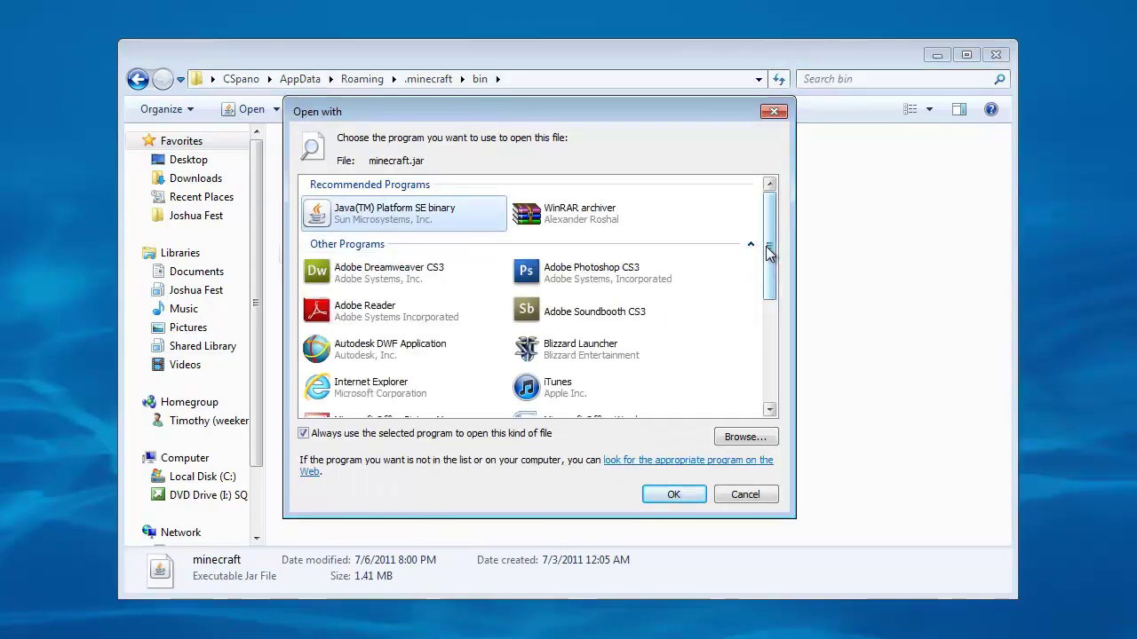
Step: Browse for a program, then cancel without changing minecraft.jar's default program
{"action": "left_click", "coordinate": [717, 437]}
{"action": "left_click_drag", "start_coordinate": [661, 153], "coordinate": [362, 108]}
{"action": "mouse_move", "coordinate": [825, 226]}
{"action": "left_mouse_down"}
{"action": "mouse_move", "coordinate": [825, 327]}
{"action": "mouse_move", "coordinate": [826, 214]}
{"action": "left_mouse_up"}
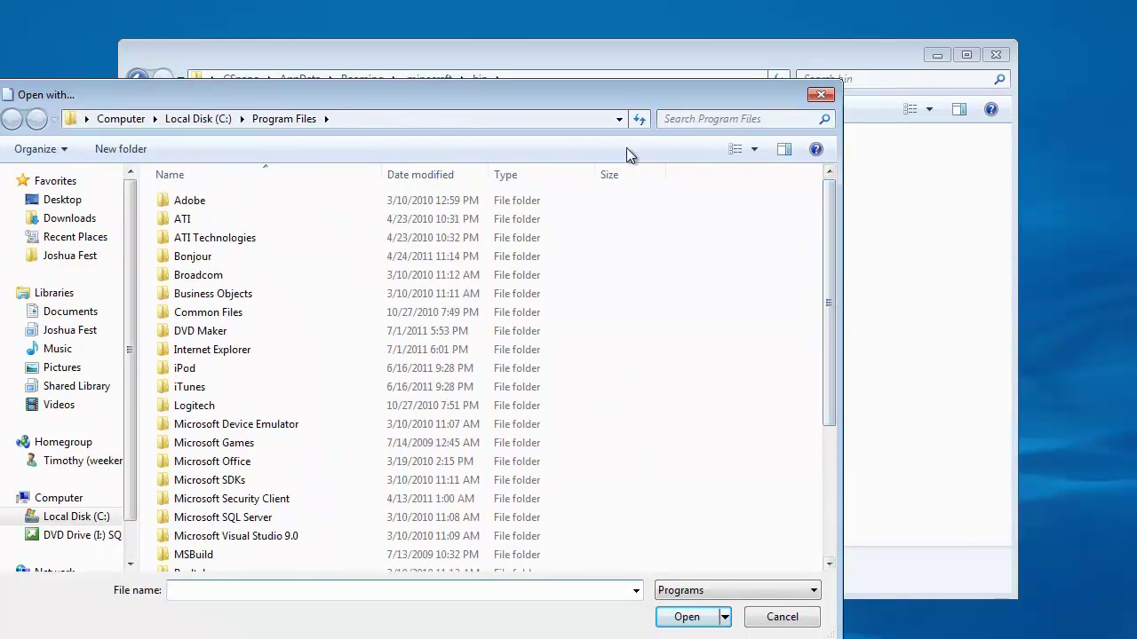
{"action": "left_click_drag", "start_coordinate": [614, 99], "coordinate": [646, 97]}
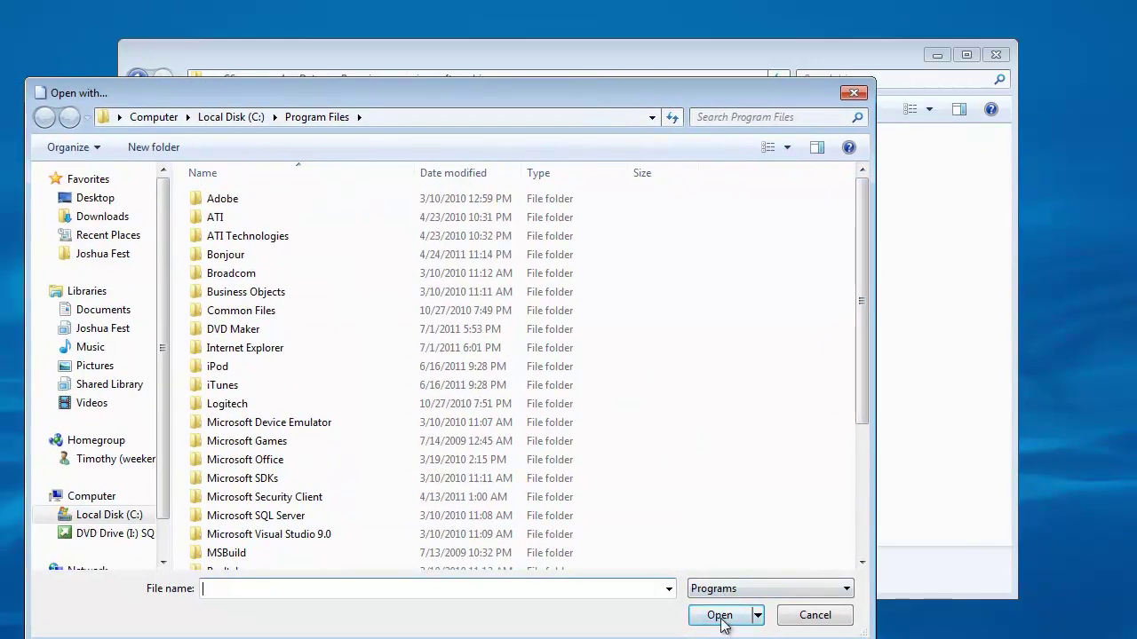
{"action": "left_click", "coordinate": [814, 616]}
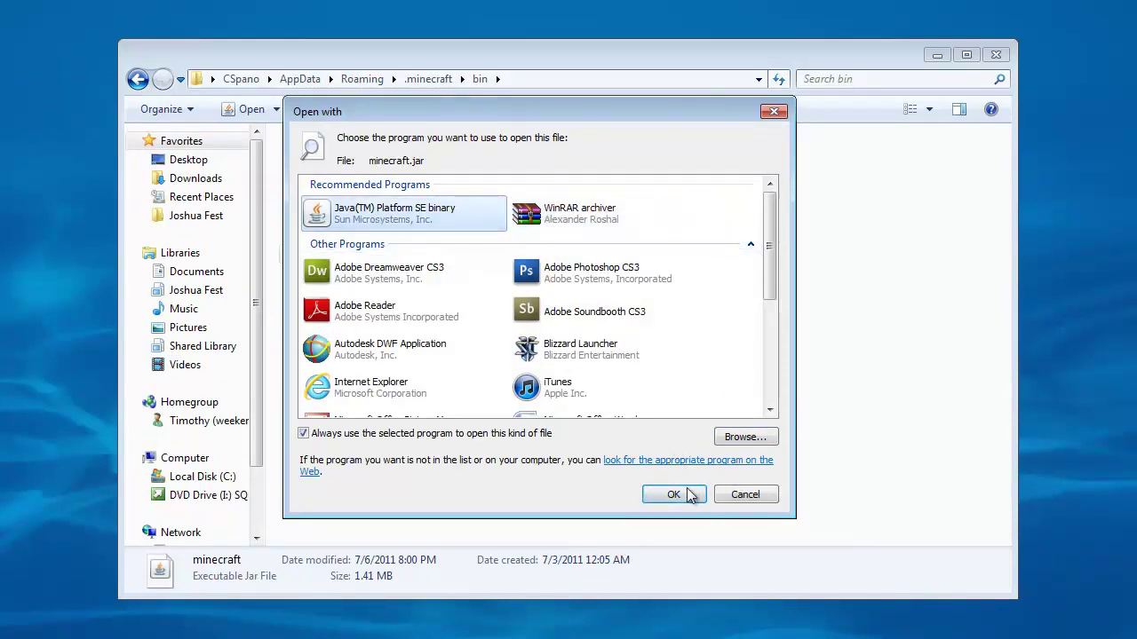
{"action": "left_click", "coordinate": [732, 501]}
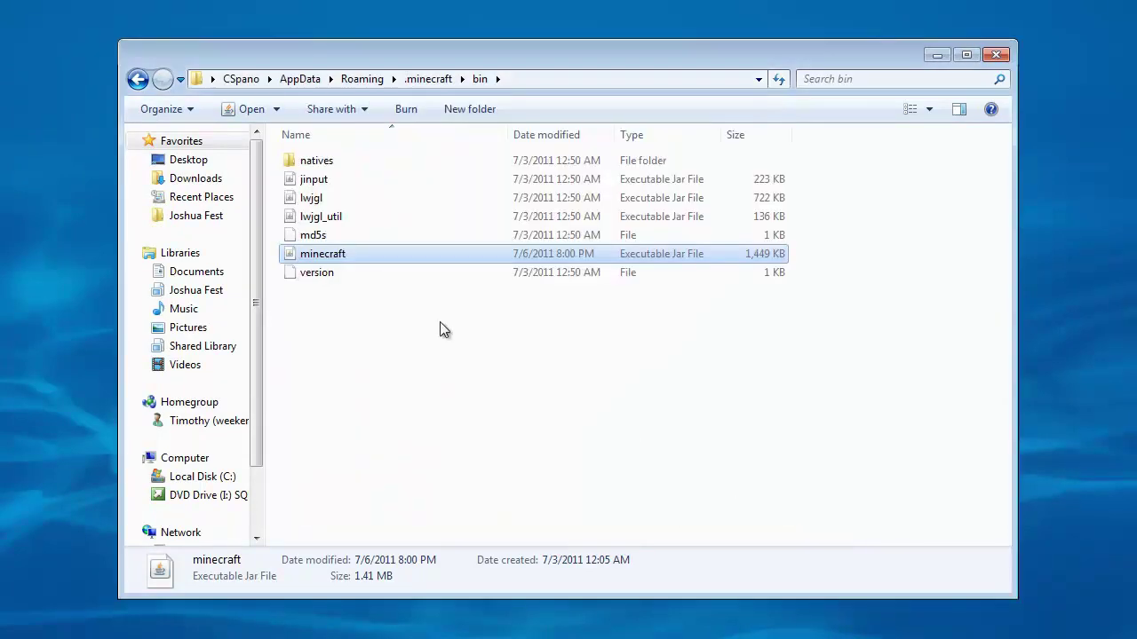
Step: Open minecraft.jar as an archive in WinRAR
{"action": "right_click", "coordinate": [330, 255]}
{"action": "mouse_move", "coordinate": [391, 308]}
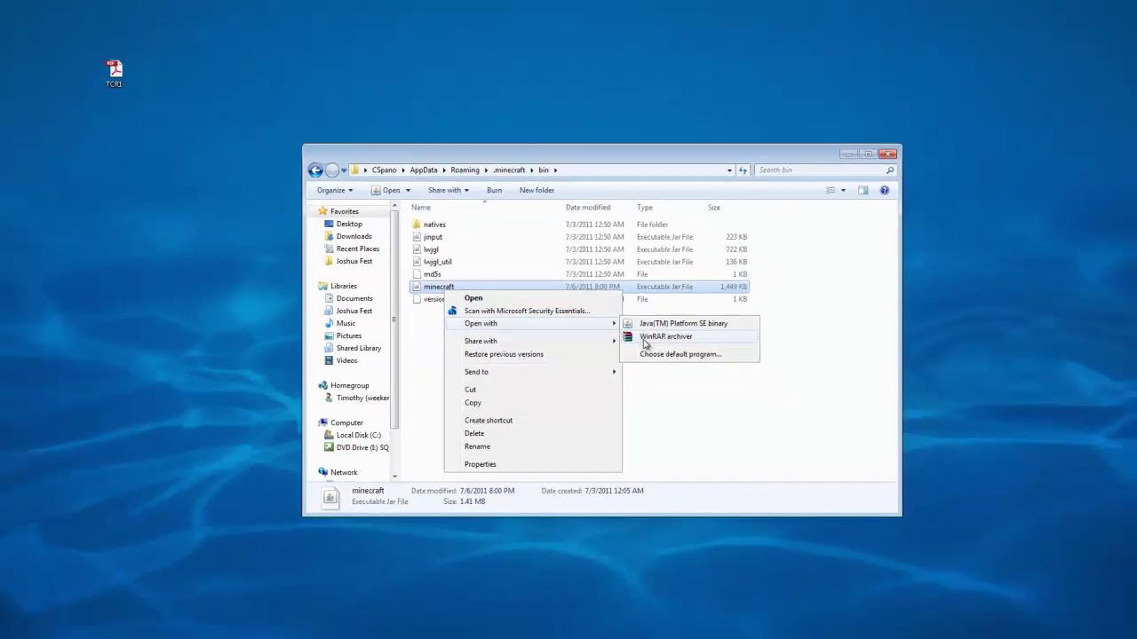
{"action": "left_click", "coordinate": [645, 343]}
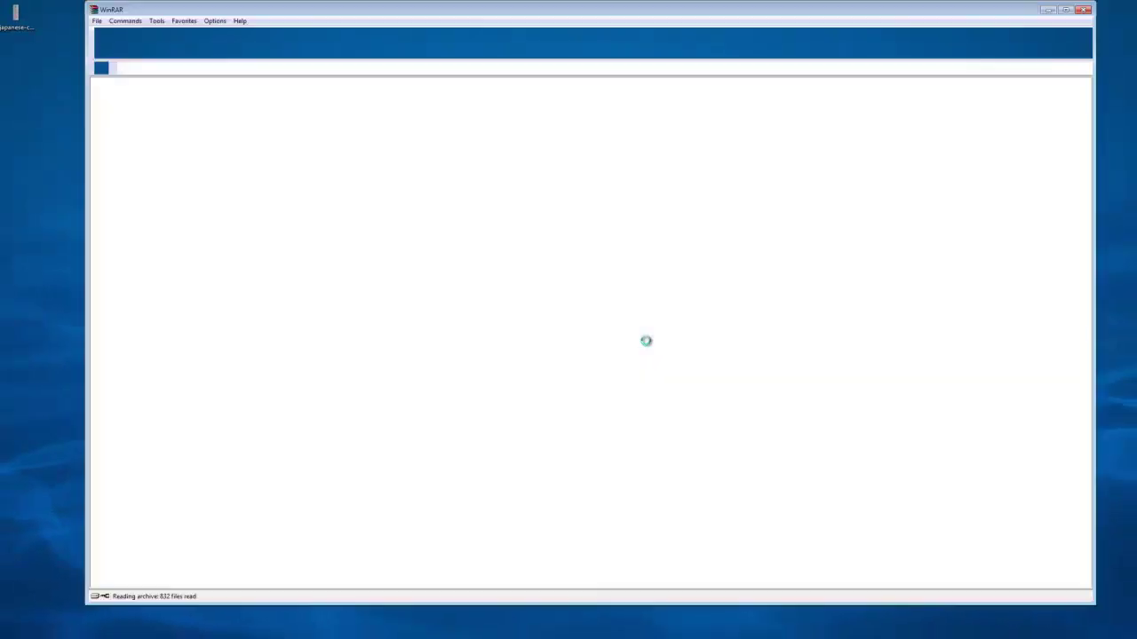
{"action": "left_click_drag", "start_coordinate": [535, 76], "coordinate": [535, 81]}
{"action": "left_click_drag", "start_coordinate": [527, 22], "coordinate": [531, 27]}
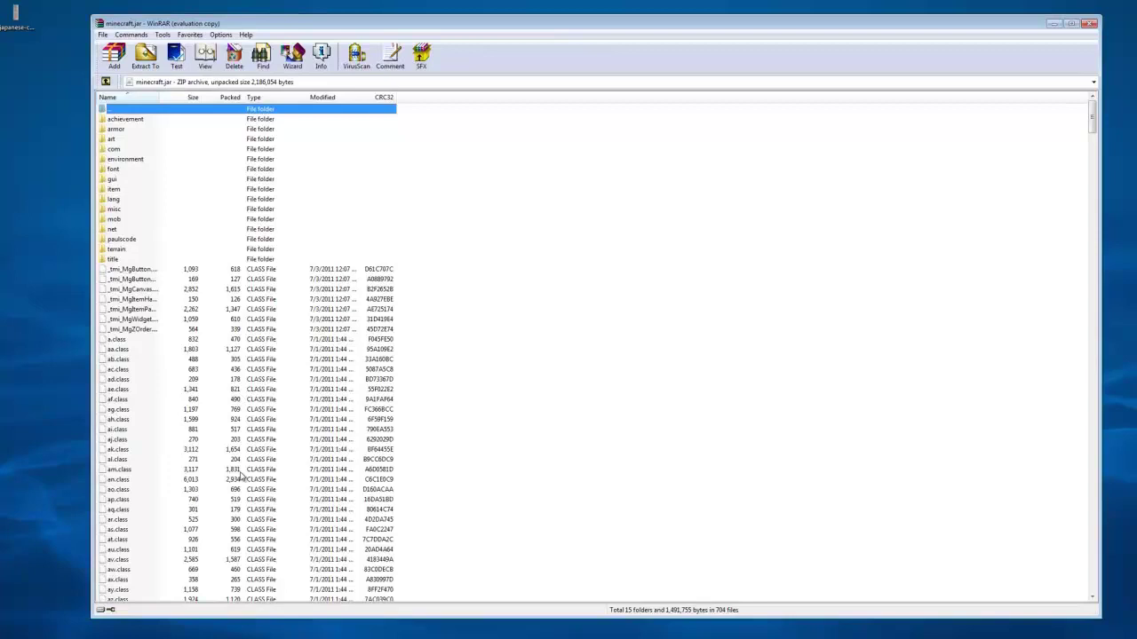
Step: Drag mod_MoreRecipes.class from the MoreRecipes folder into minecraft.jar and confirm with OK
{"action": "key", "text": "alt+Tab"}
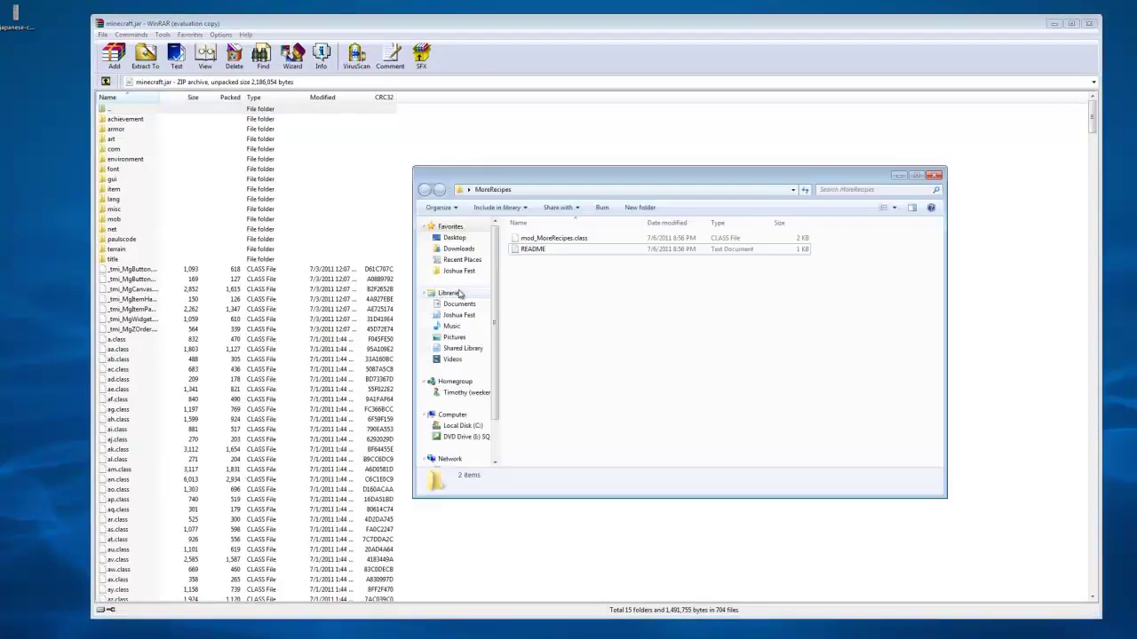
{"action": "left_click_drag", "start_coordinate": [519, 186], "coordinate": [659, 187]}
{"action": "left_click", "coordinate": [682, 237]}
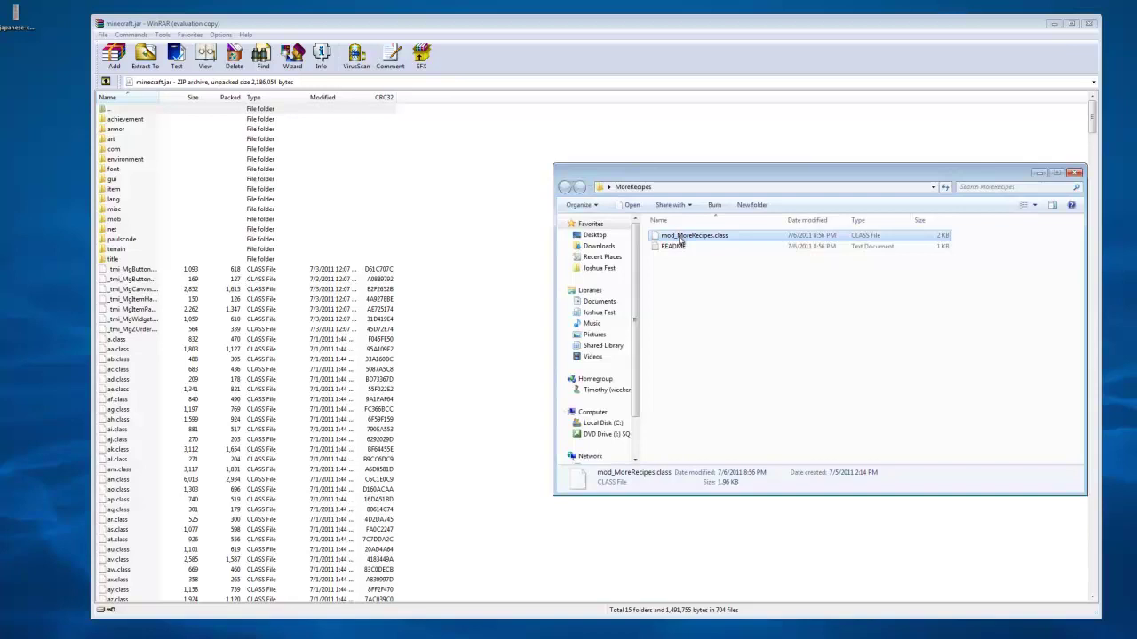
{"action": "left_click_drag", "start_coordinate": [681, 239], "coordinate": [195, 259]}
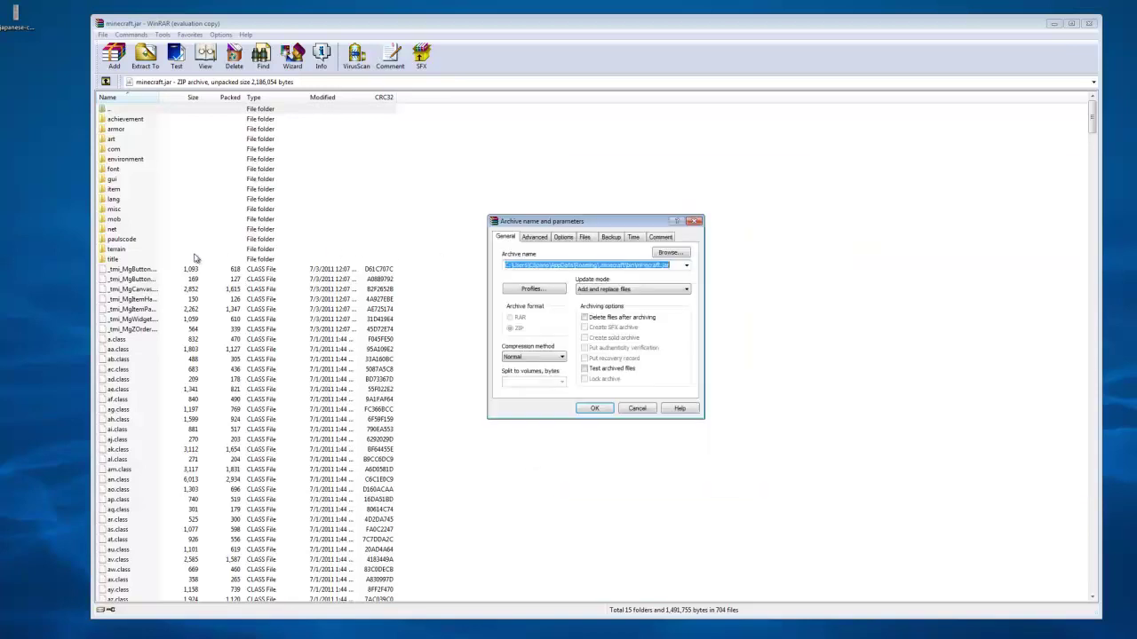
{"action": "left_click", "coordinate": [590, 409]}
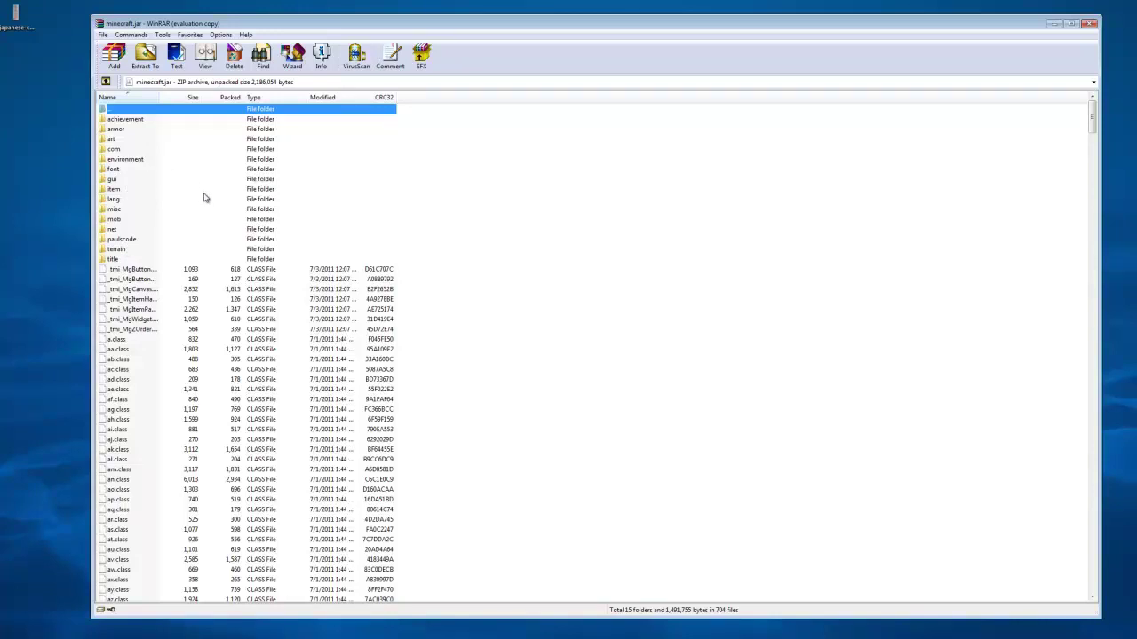
Step: Close WinRAR, then the MoreRecipes and bin folder windows
{"action": "left_click", "coordinate": [1090, 27]}
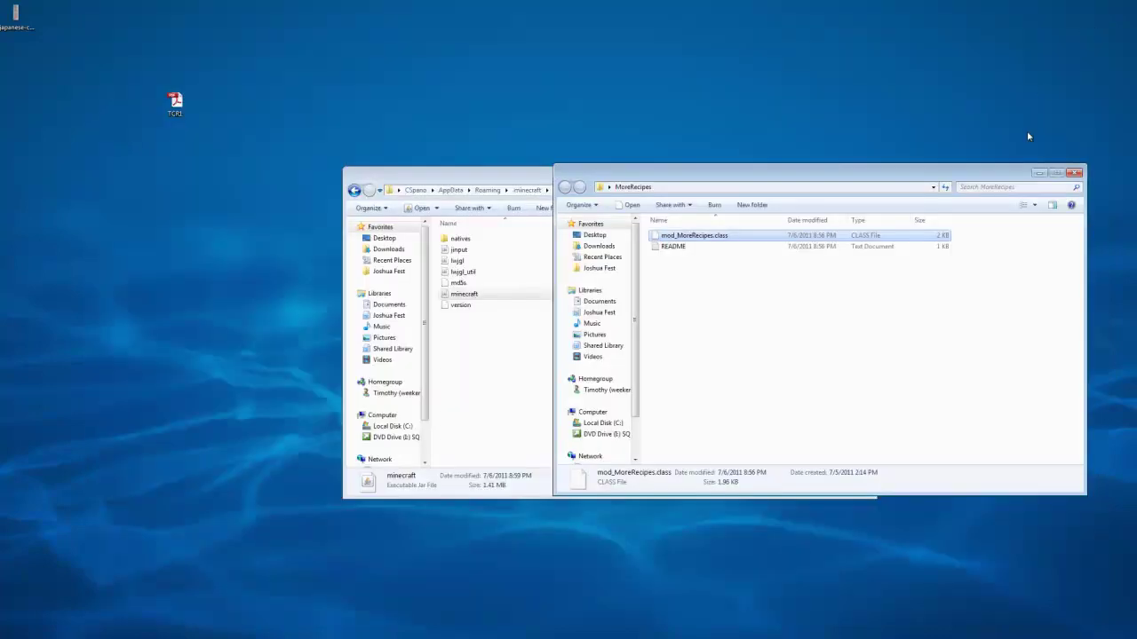
{"action": "left_click", "coordinate": [1070, 176]}
{"action": "left_click", "coordinate": [863, 177]}
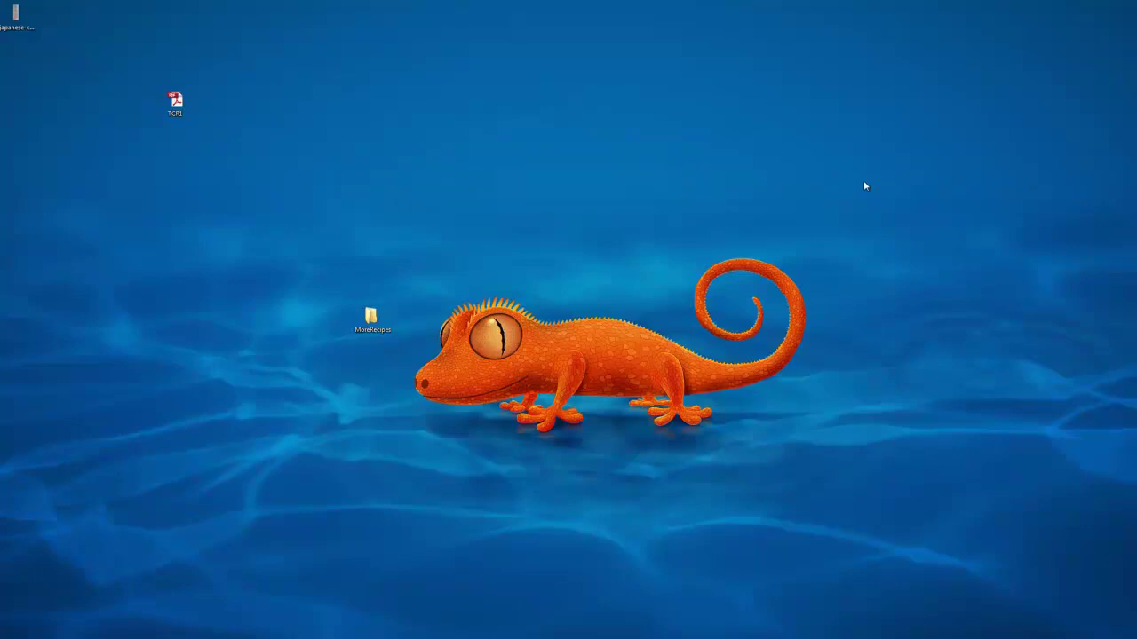